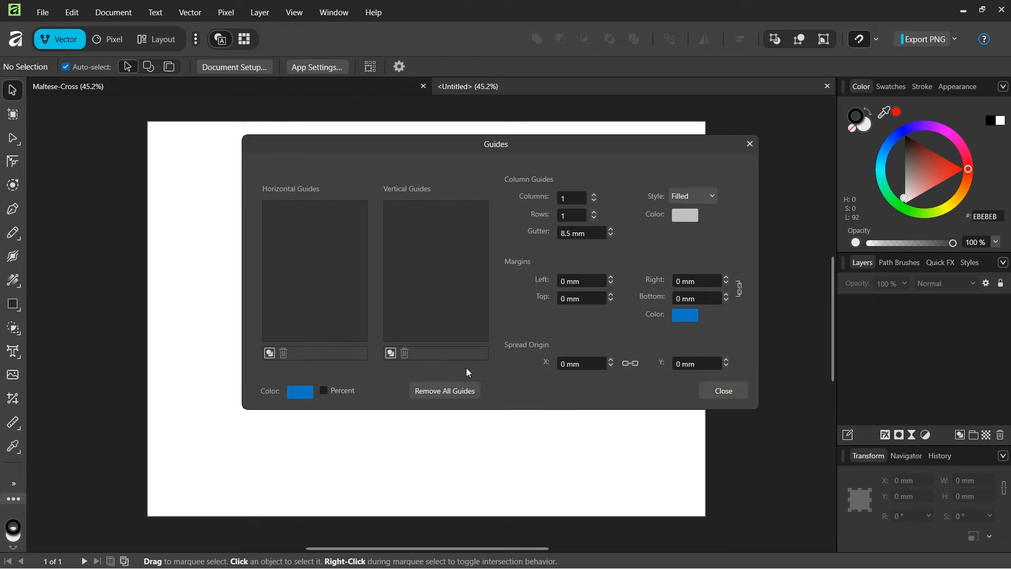
Step: Add a horizontal and a vertical guide that cross at the page centre
{"action": "left_click", "coordinate": [716, 392]}
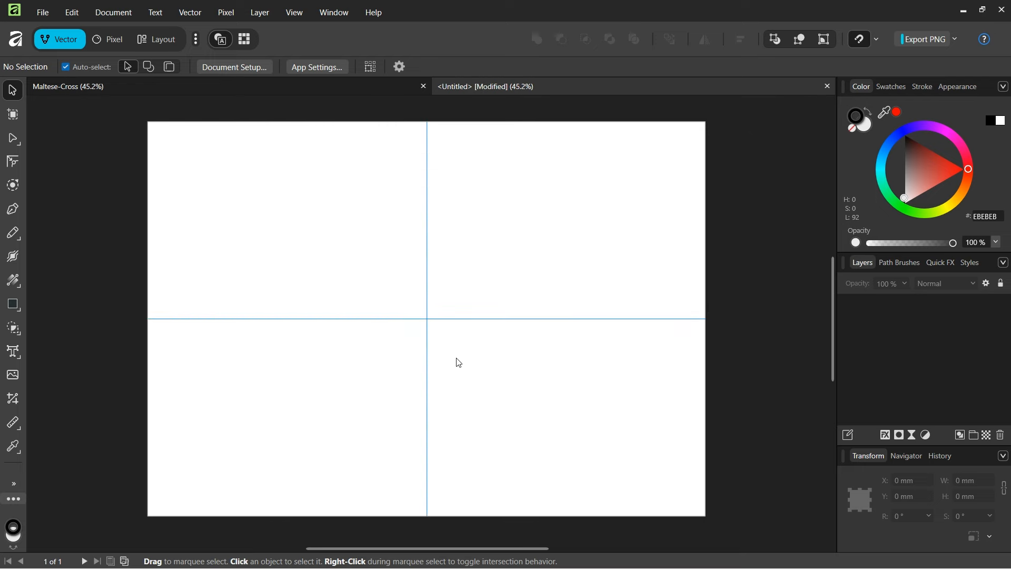
Step: Set up the Polygon tool with 8 sides, no fill and a 1 pt outline
{"action": "left_click", "coordinate": [21, 311]}
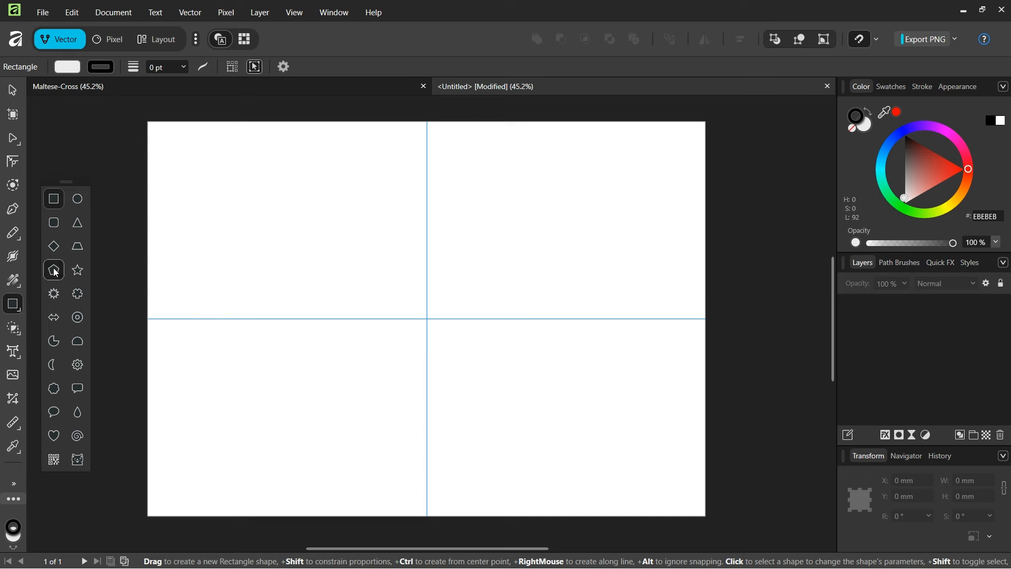
{"action": "left_click", "coordinate": [56, 272]}
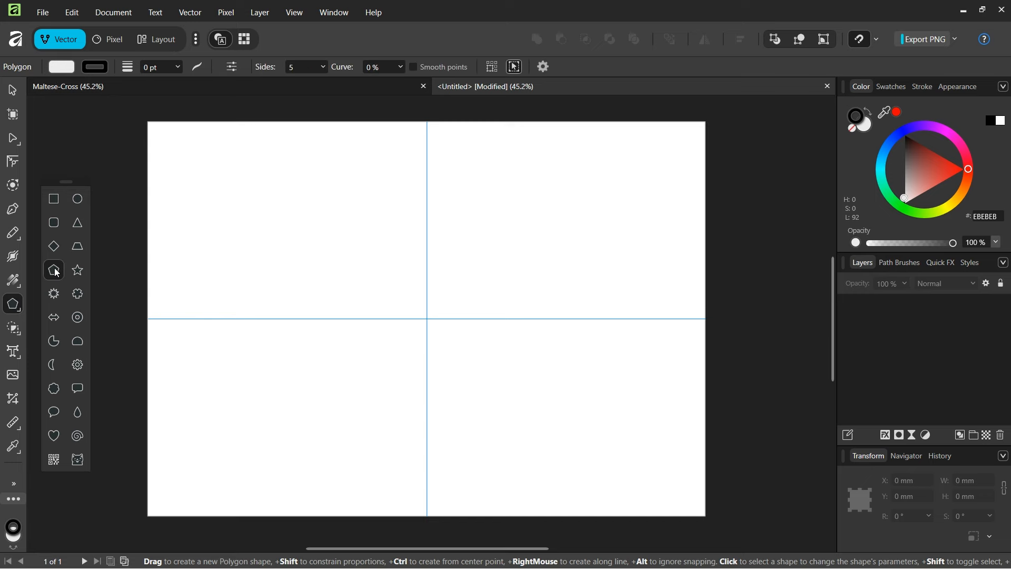
{"action": "left_click", "coordinate": [298, 67]}
{"action": "left_click", "coordinate": [54, 70]}
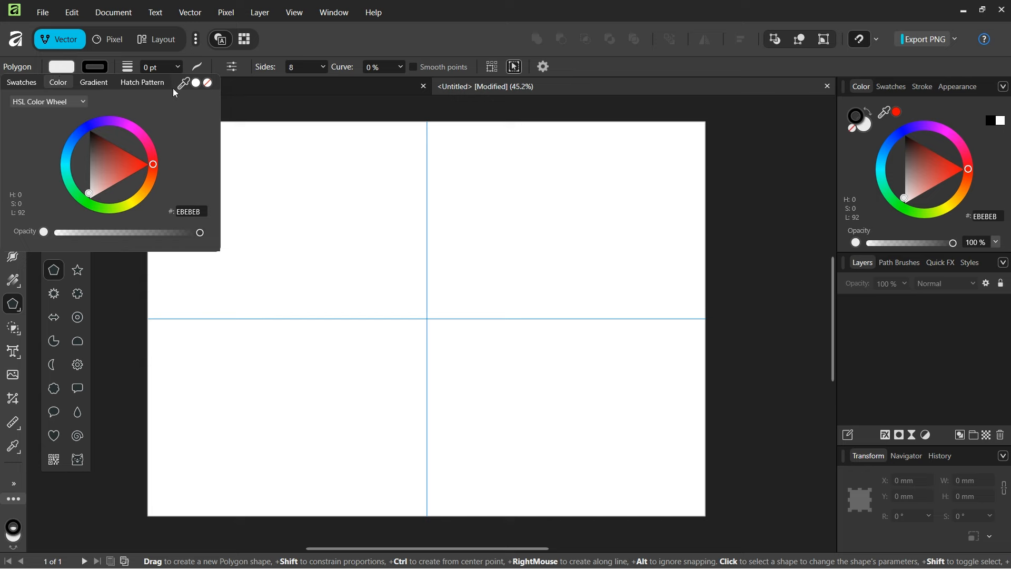
{"action": "left_click", "coordinate": [209, 83]}
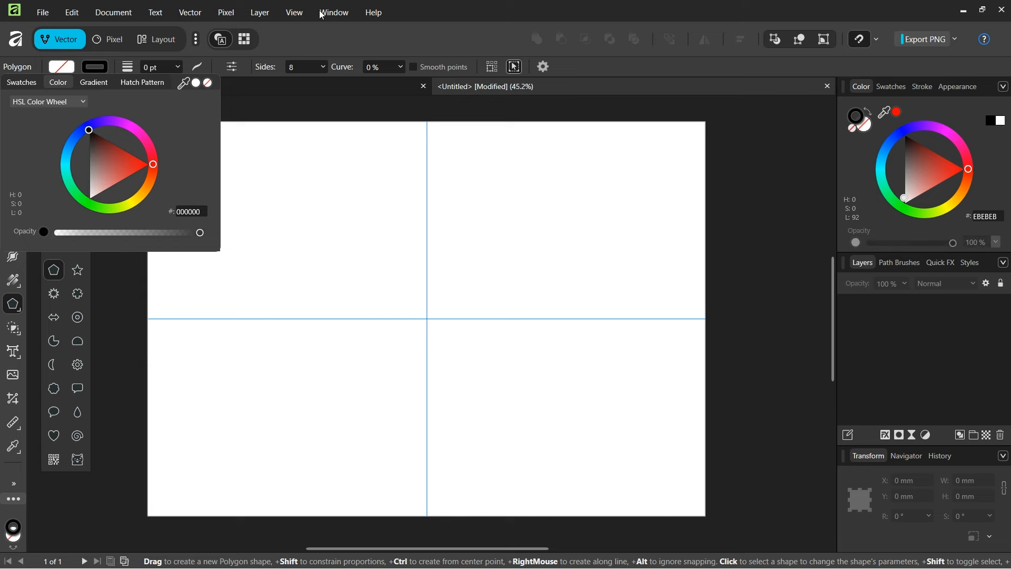
{"action": "left_click", "coordinate": [159, 67]}
{"action": "type", "text": "1"}
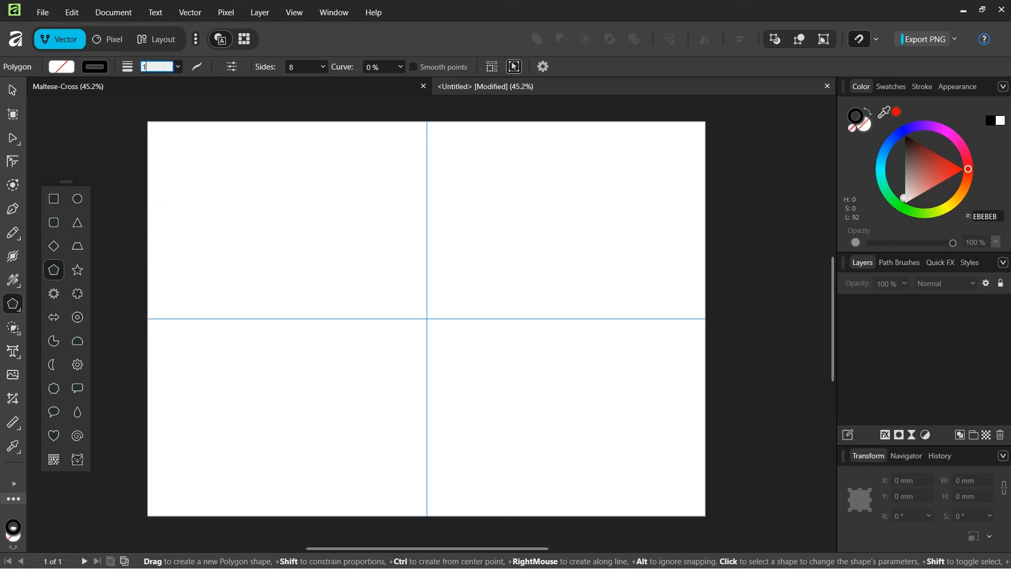
{"action": "key", "text": "Return"}
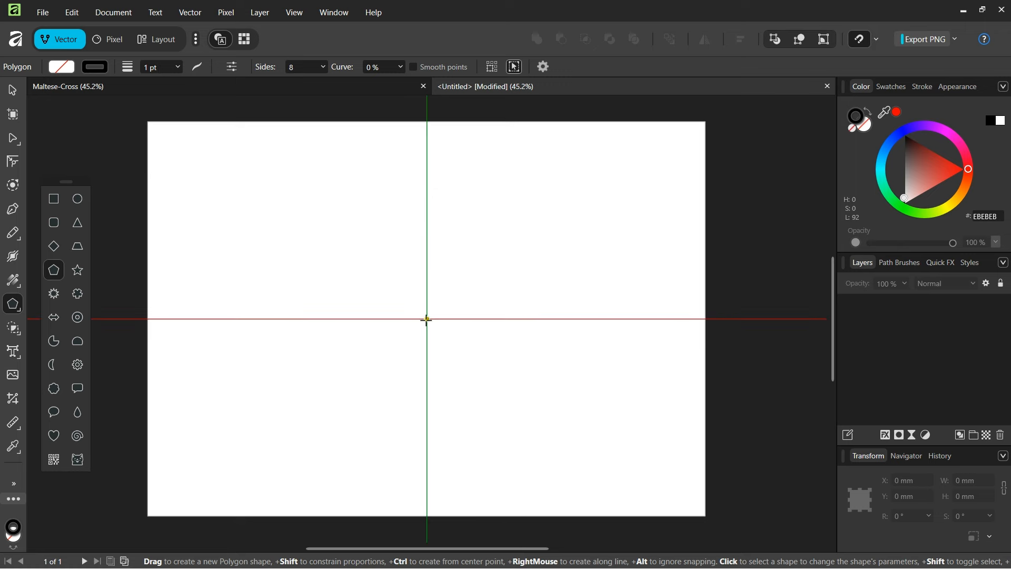
Step: Draw a 192.7 mm octagon outward from the guide crossing and select it
{"action": "left_click_drag", "start_coordinate": [427, 319], "coordinate": [535, 416]}
{"action": "key", "text": "v"}
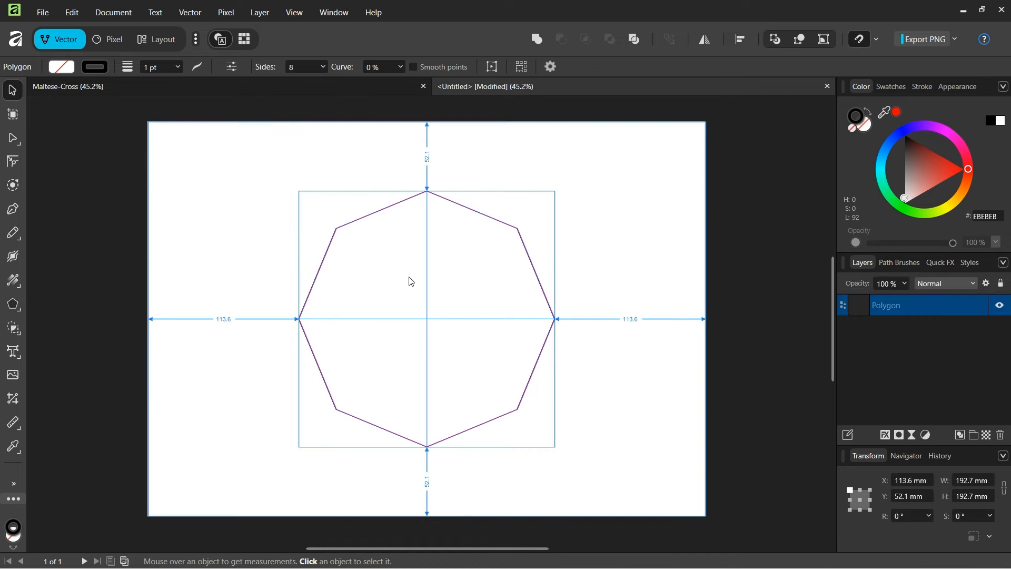
{"action": "left_click_drag", "start_coordinate": [438, 548], "coordinate": [429, 547]}
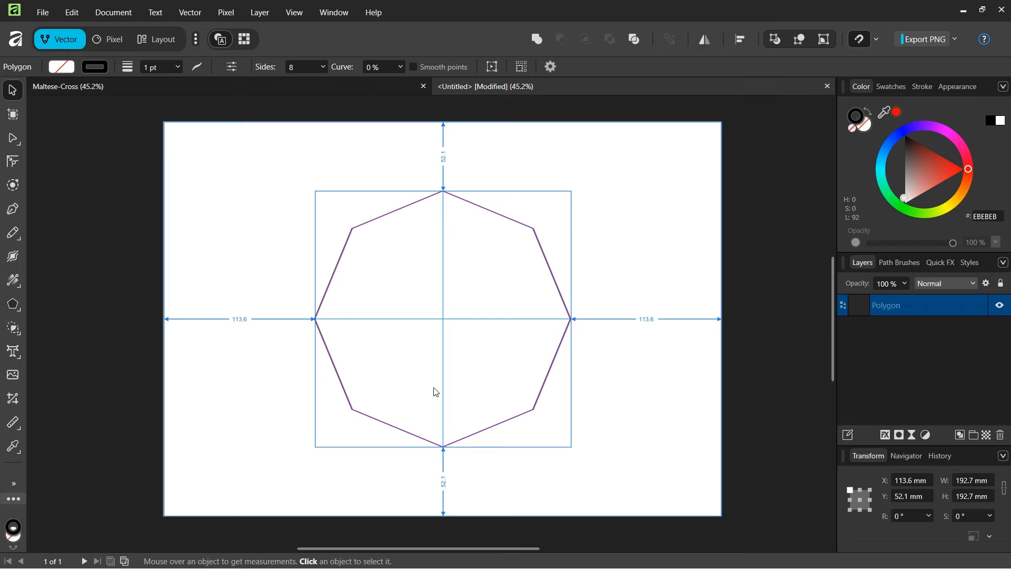
{"action": "left_click", "coordinate": [441, 373]}
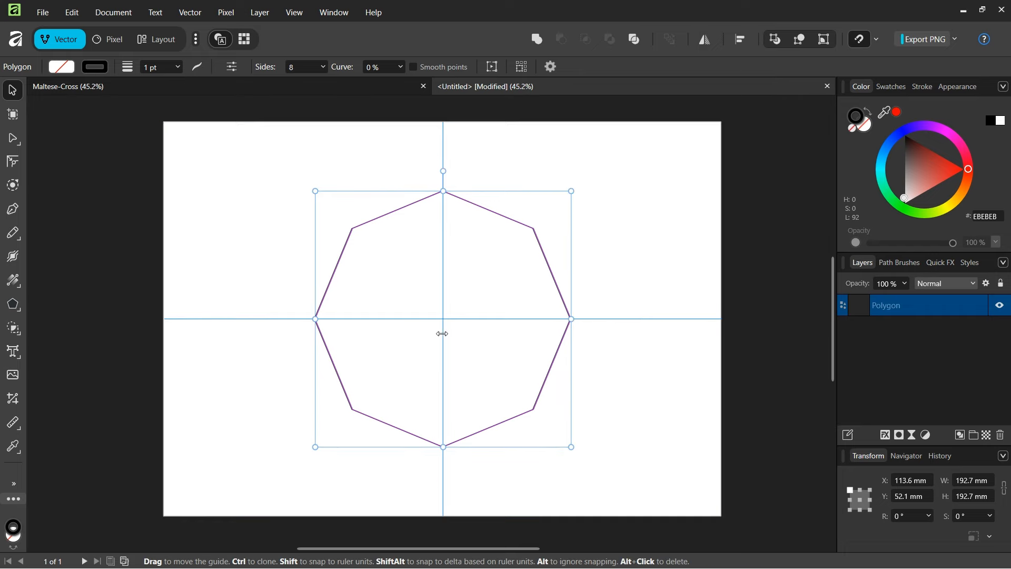
Step: Rotate the octagon 22.5° about its centre using the transform origin
{"action": "left_click", "coordinate": [551, 67]}
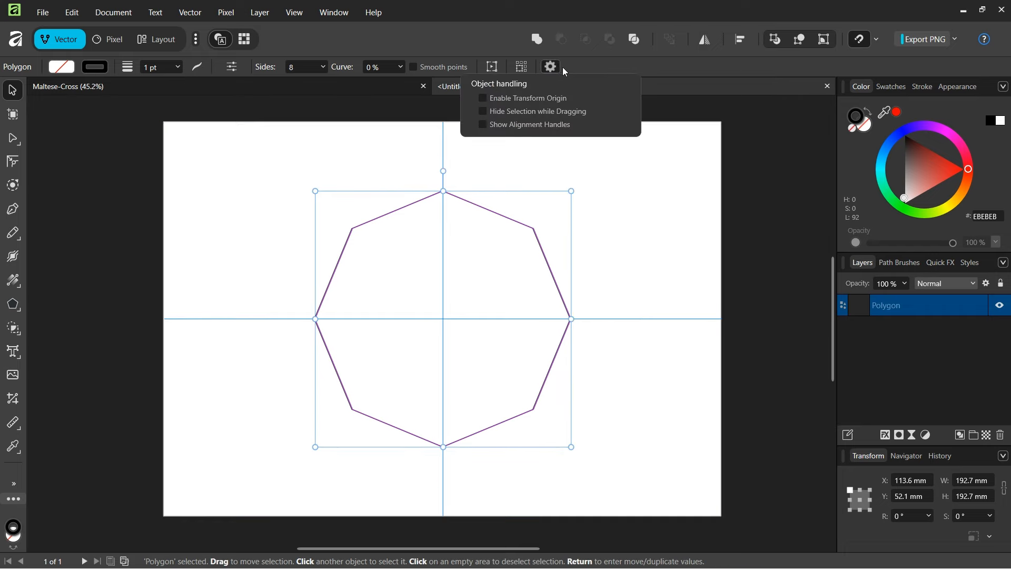
{"action": "left_click", "coordinate": [521, 100]}
{"action": "left_click", "coordinate": [903, 517]}
{"action": "double_click", "coordinate": [904, 516]}
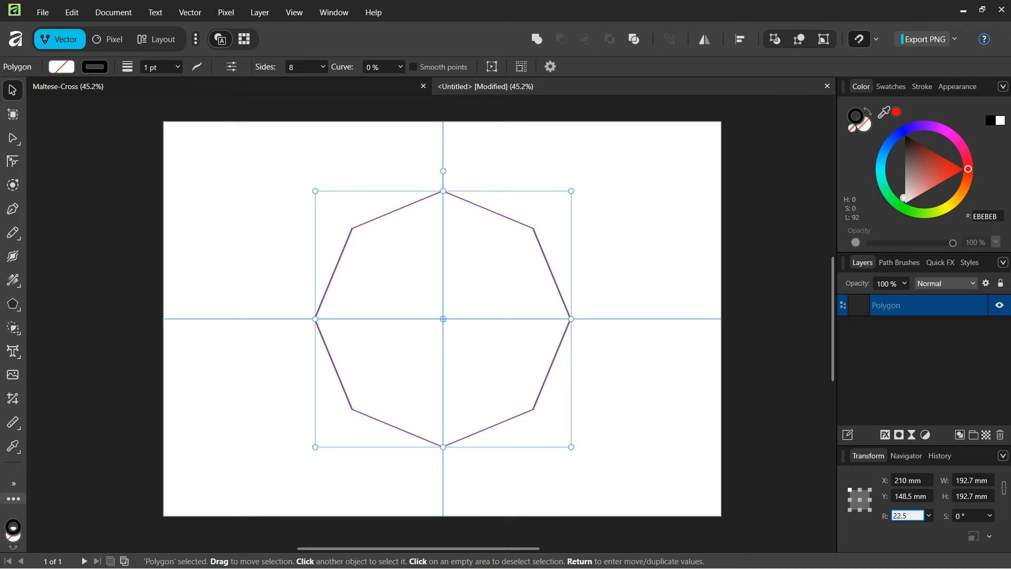
{"action": "key", "text": "Return"}
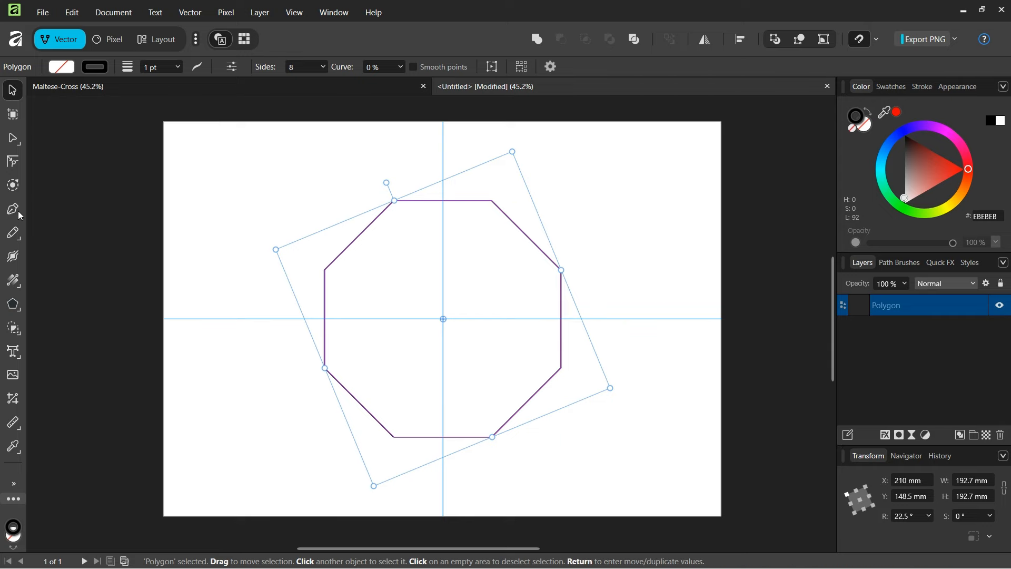
{"action": "scroll", "coordinate": [445, 345], "scroll_direction": "down", "scroll_amount": 1}
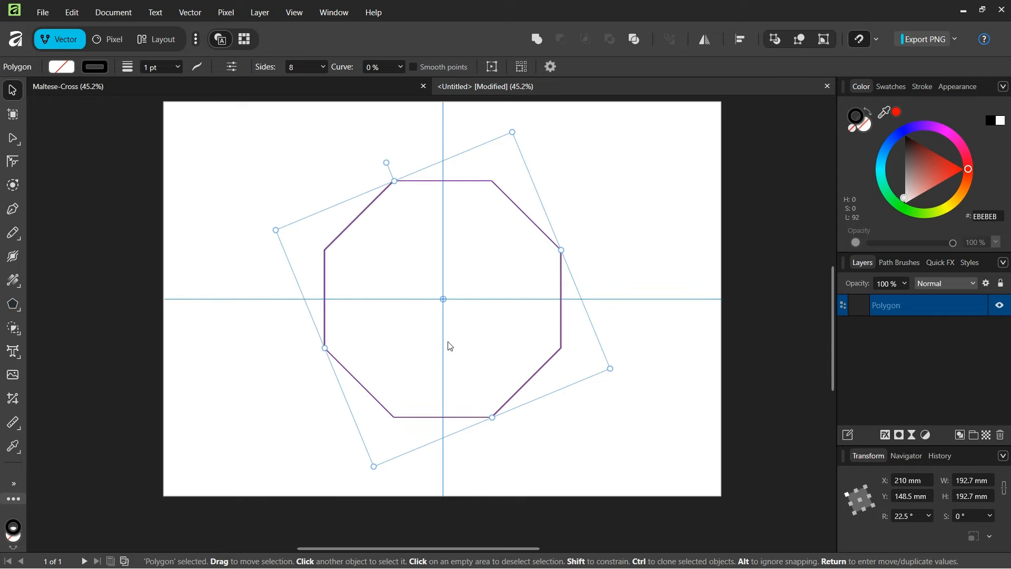
{"action": "scroll", "coordinate": [445, 340], "scroll_direction": "up", "scroll_amount": 1}
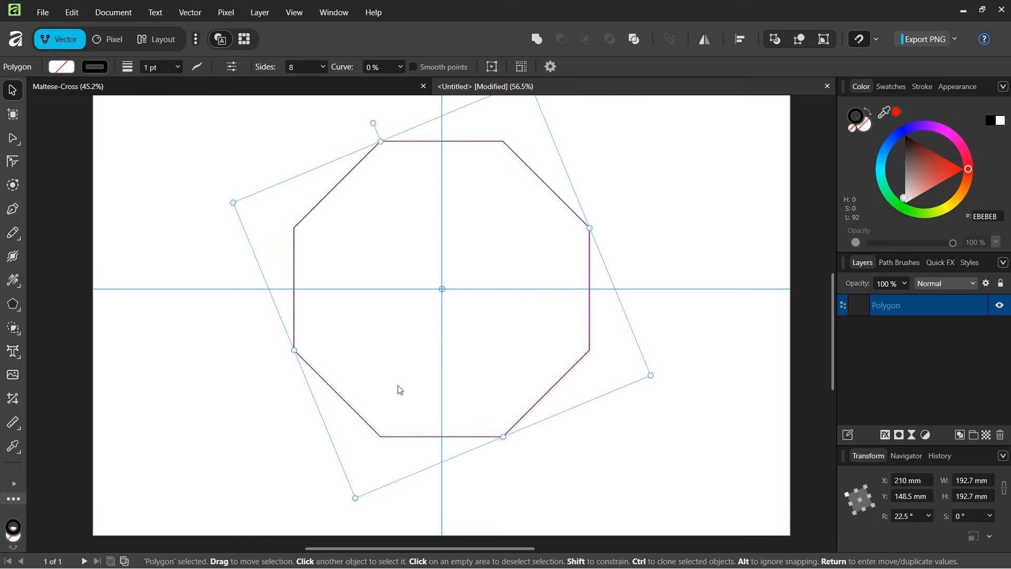
{"action": "left_click", "coordinate": [13, 210]}
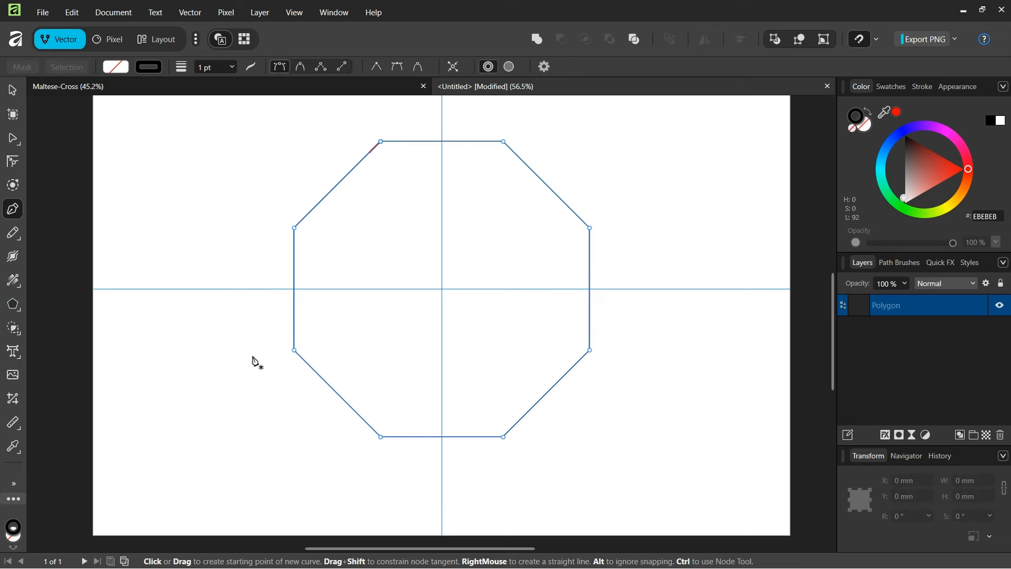
Step: Draw a line from the octagon's top-left vertex to its bottom-right vertex
{"action": "left_click", "coordinate": [381, 142]}
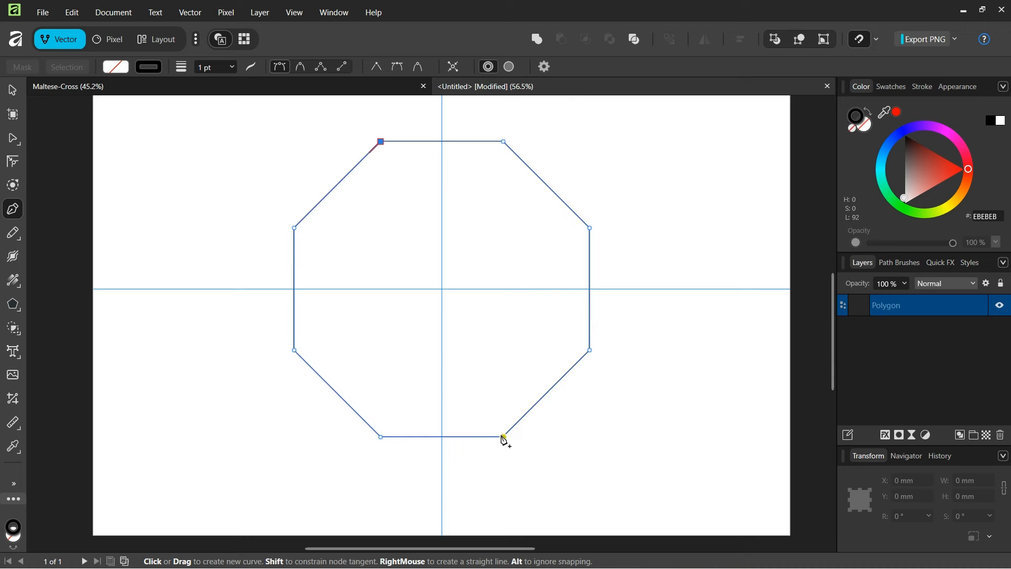
{"action": "left_click", "coordinate": [504, 437]}
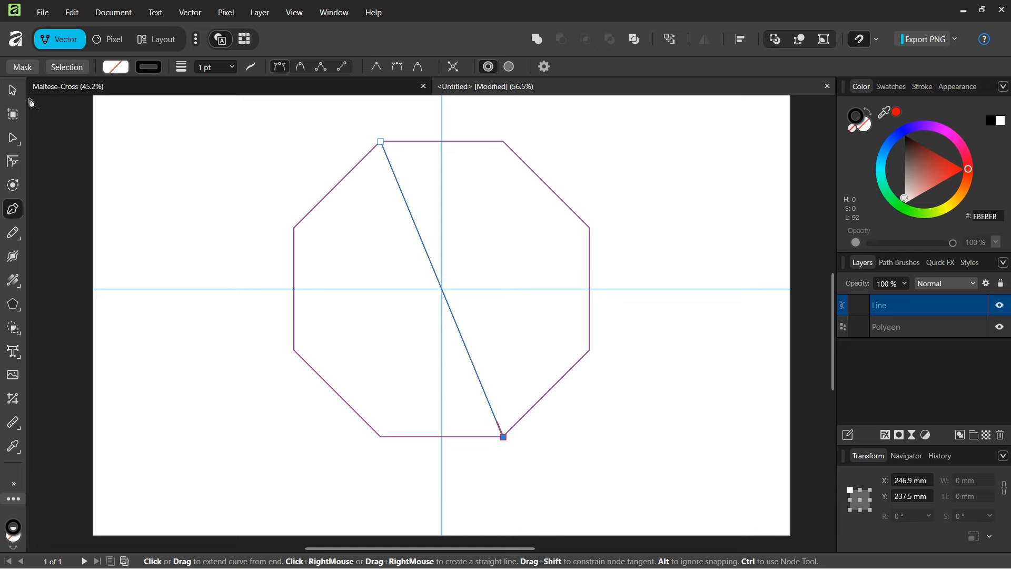
{"action": "left_click", "coordinate": [14, 92]}
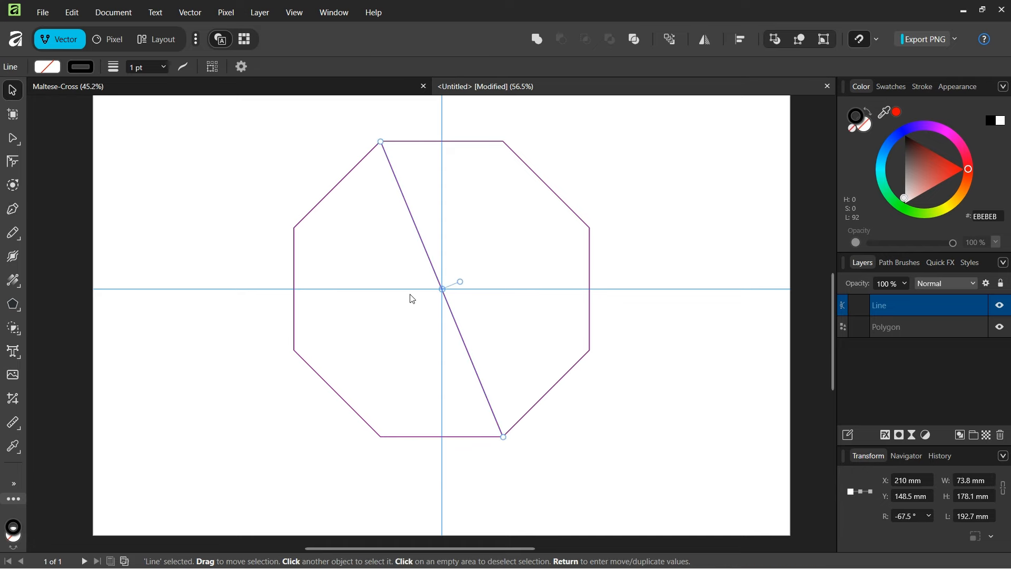
Step: Duplicate the line three times with Move / Duplicate, each copy rotated a further 45°
{"action": "key", "text": "Return"}
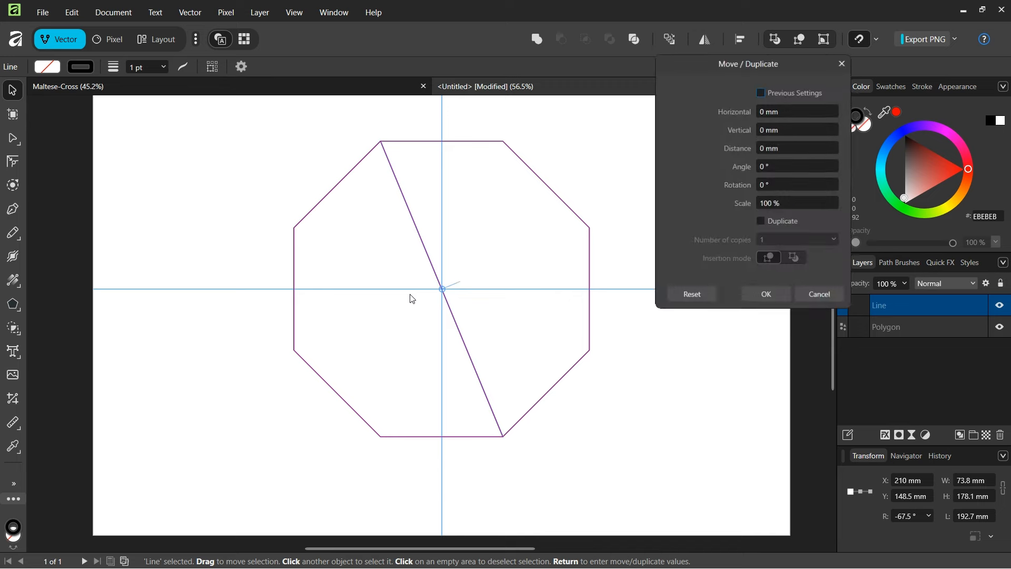
{"action": "left_click_drag", "start_coordinate": [729, 62], "coordinate": [709, 72]}
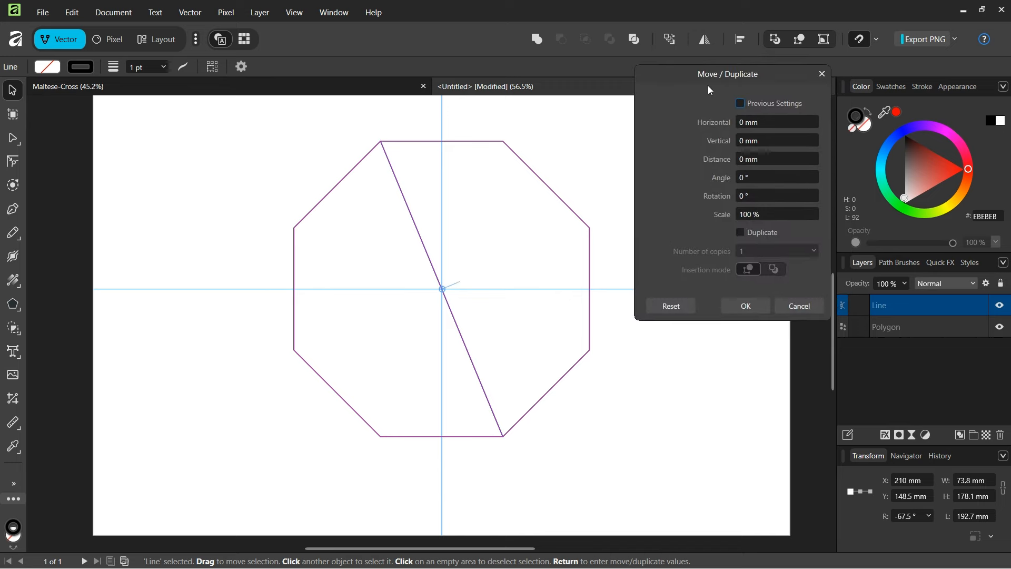
{"action": "left_click", "coordinate": [741, 234]}
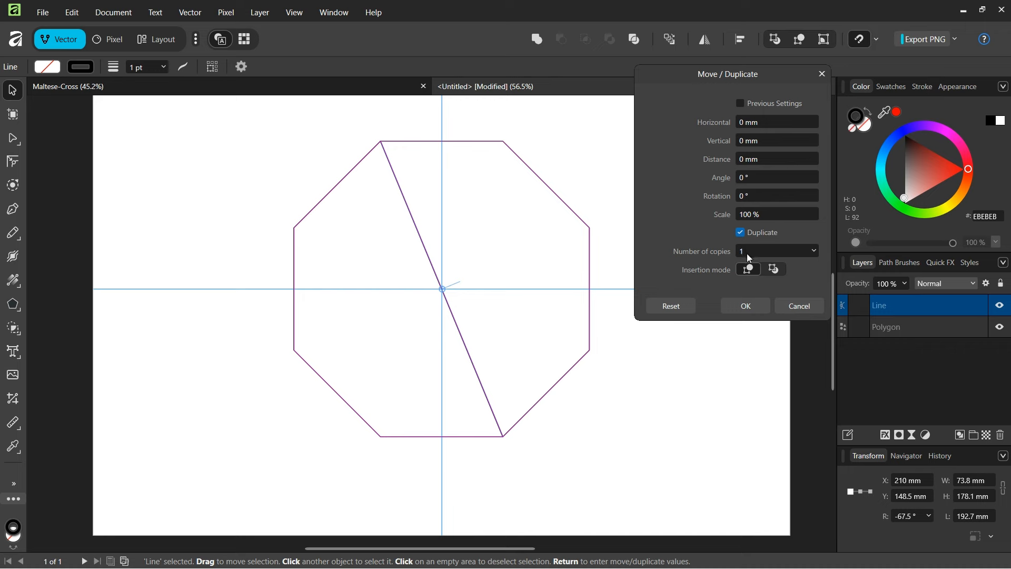
{"action": "left_click", "coordinate": [749, 251]}
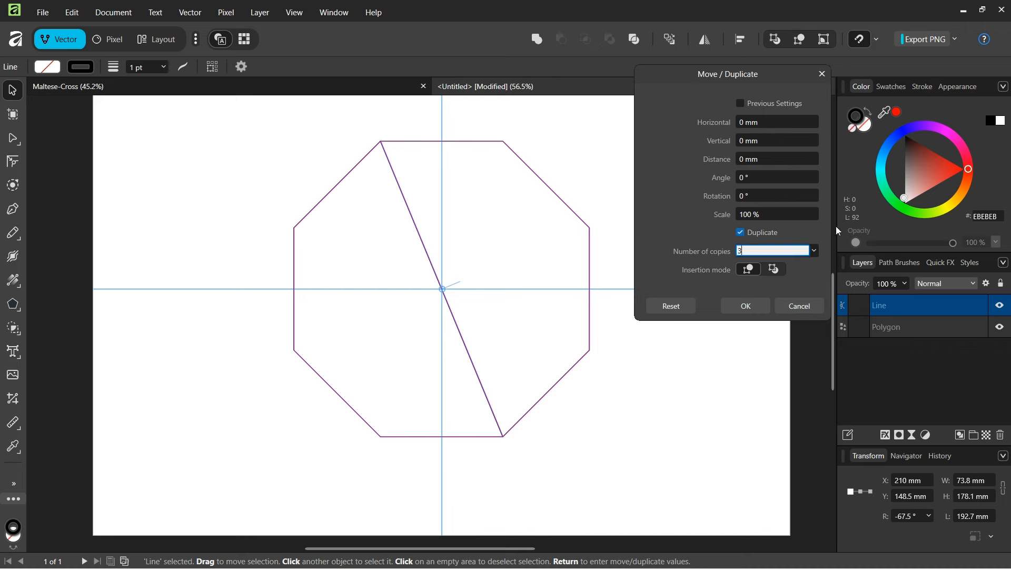
{"action": "left_click", "coordinate": [754, 195]}
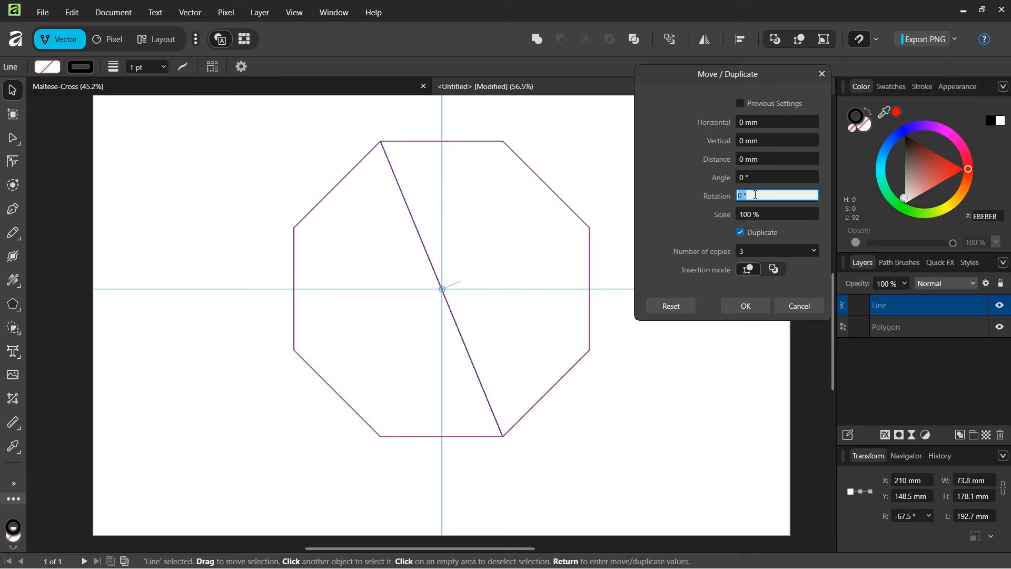
{"action": "type", "text": "45"}
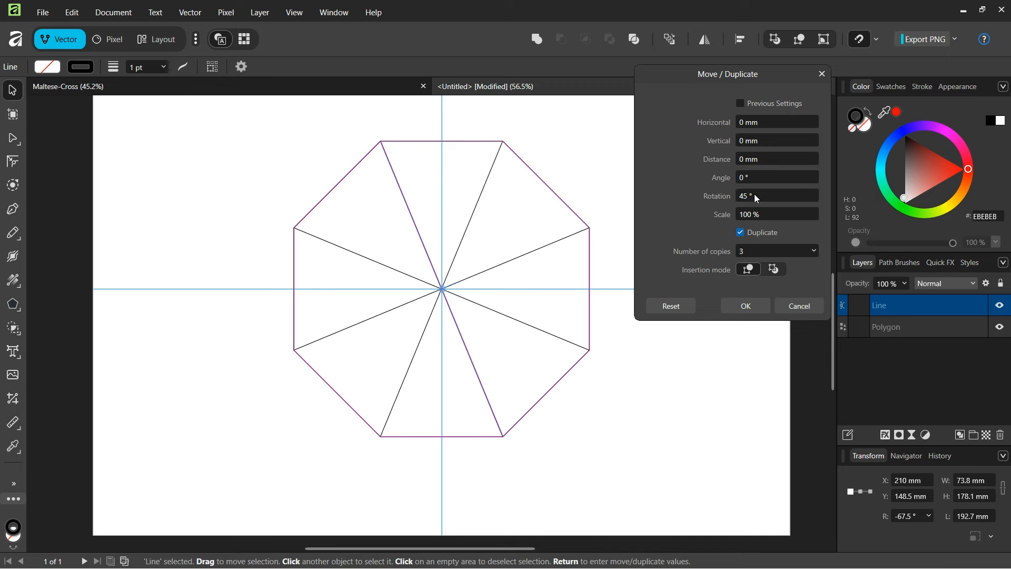
{"action": "left_click", "coordinate": [741, 312]}
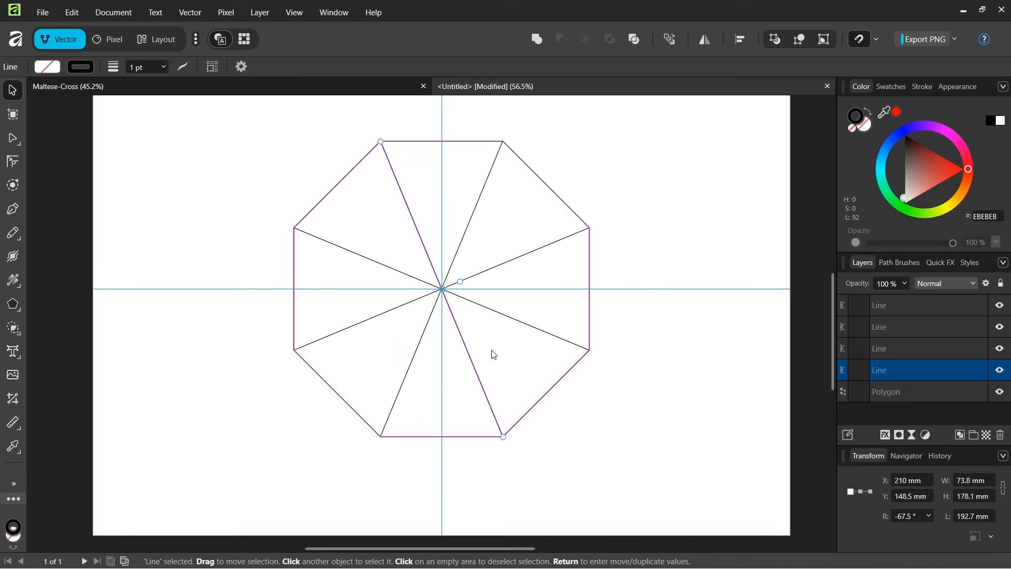
Step: Delete the octagon, leaving only the four crossing lines
{"action": "left_click", "coordinate": [560, 142]}
{"action": "left_click", "coordinate": [544, 183]}
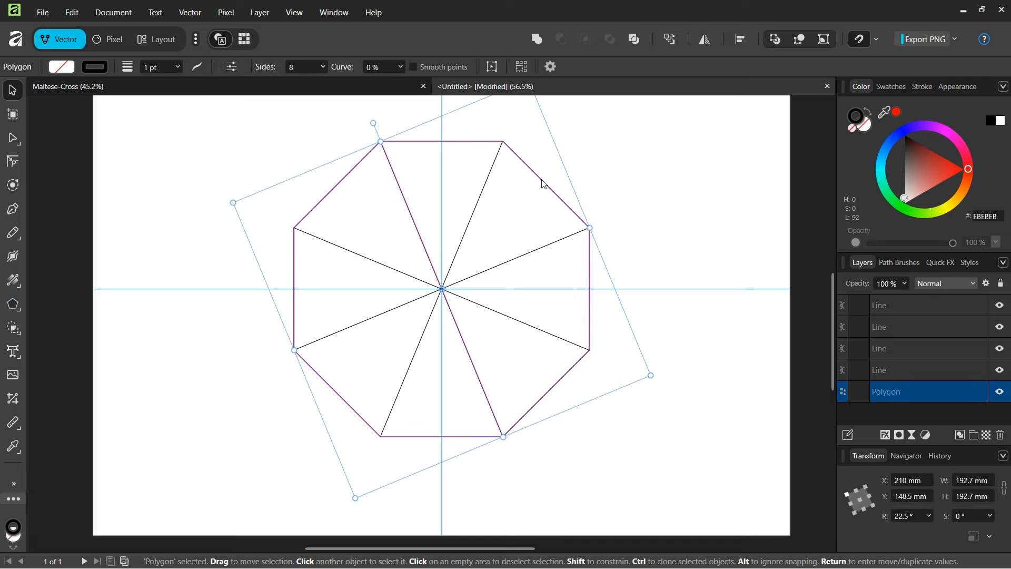
{"action": "key", "text": "Delete"}
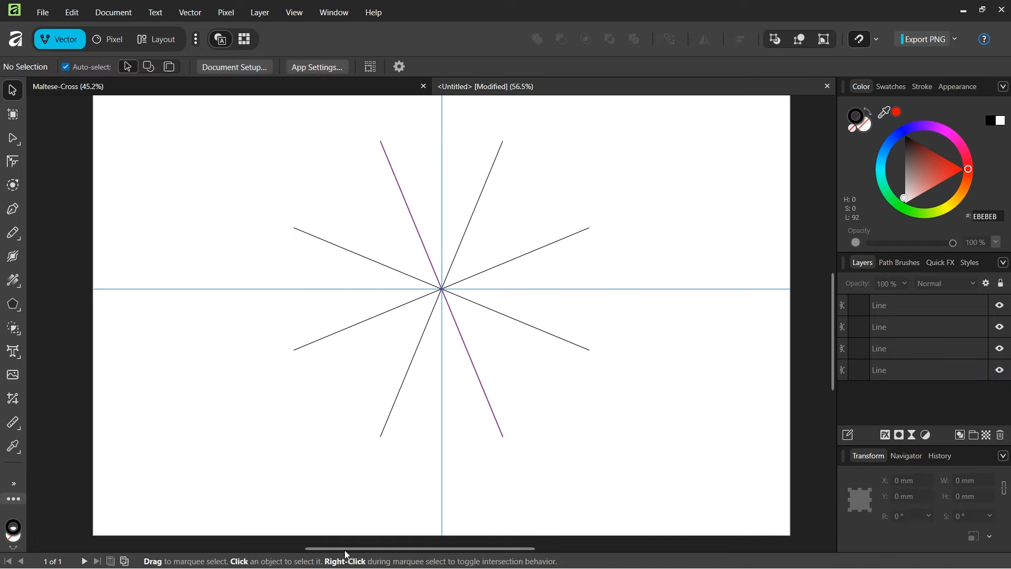
Step: Marquee-select all four crossing lines so their end nodes are available
{"action": "left_click_drag", "start_coordinate": [346, 550], "coordinate": [336, 543]}
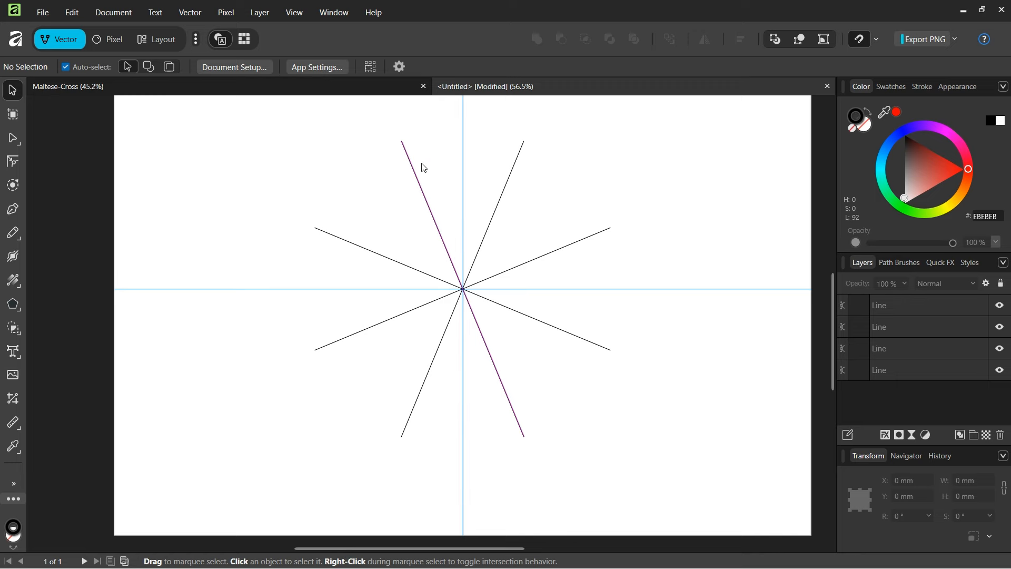
{"action": "left_click", "coordinate": [405, 149]}
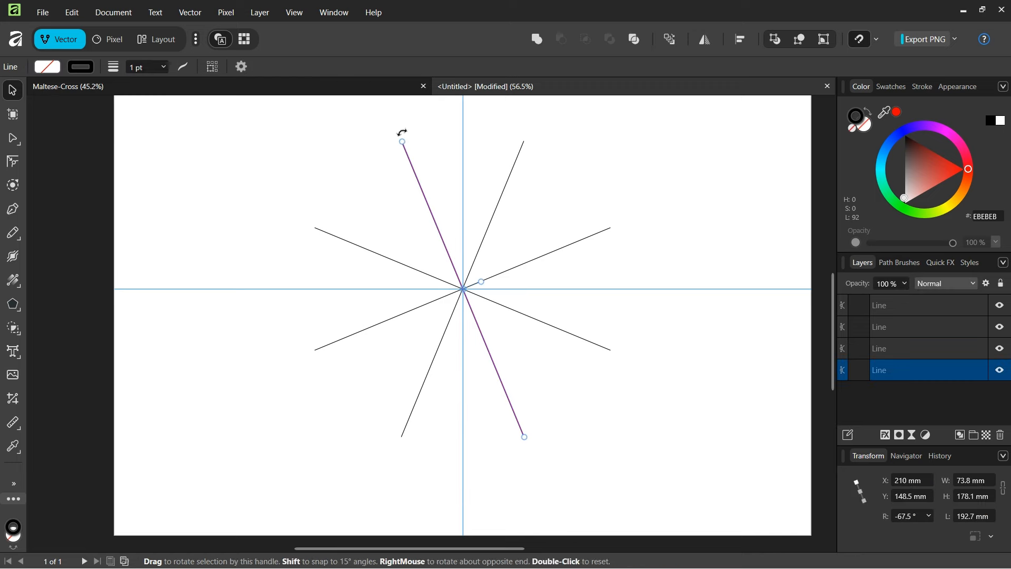
{"action": "left_click", "coordinate": [600, 347]}
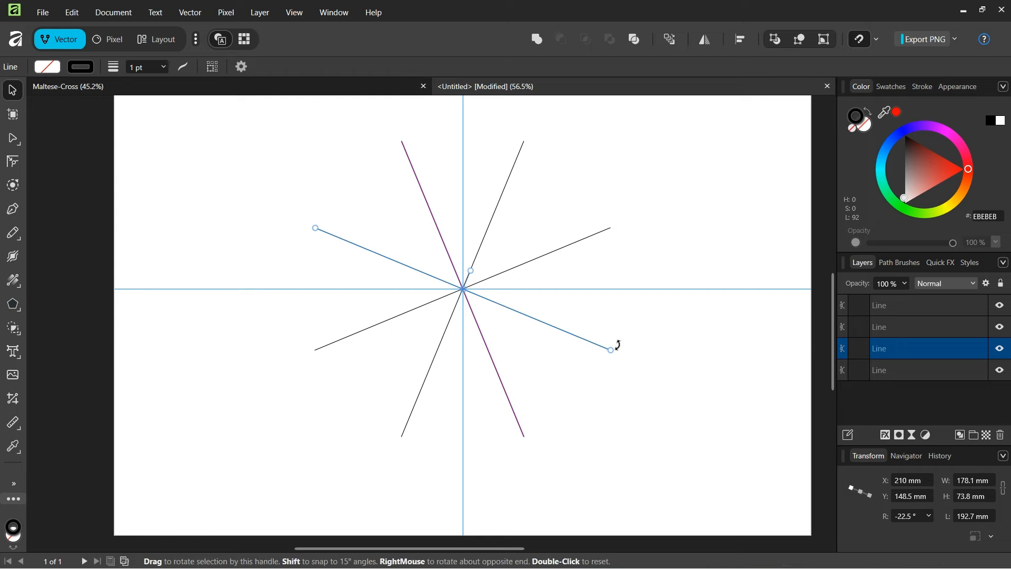
{"action": "left_click", "coordinate": [663, 367]}
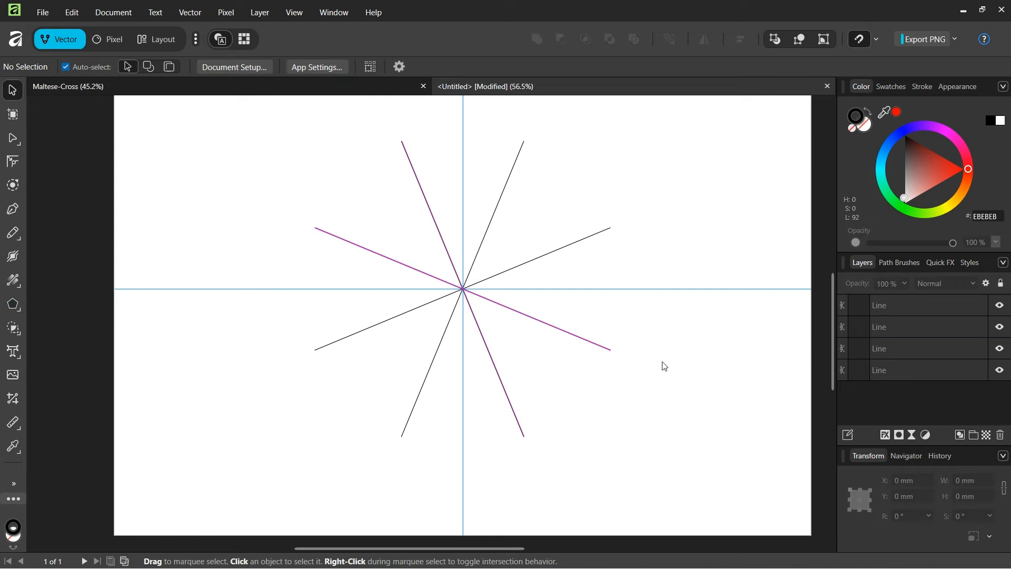
{"action": "scroll", "coordinate": [663, 365], "scroll_direction": "down", "scroll_amount": 1, "text": "ctrl"}
{"action": "left_click_drag", "start_coordinate": [731, 97], "coordinate": [364, 498]}
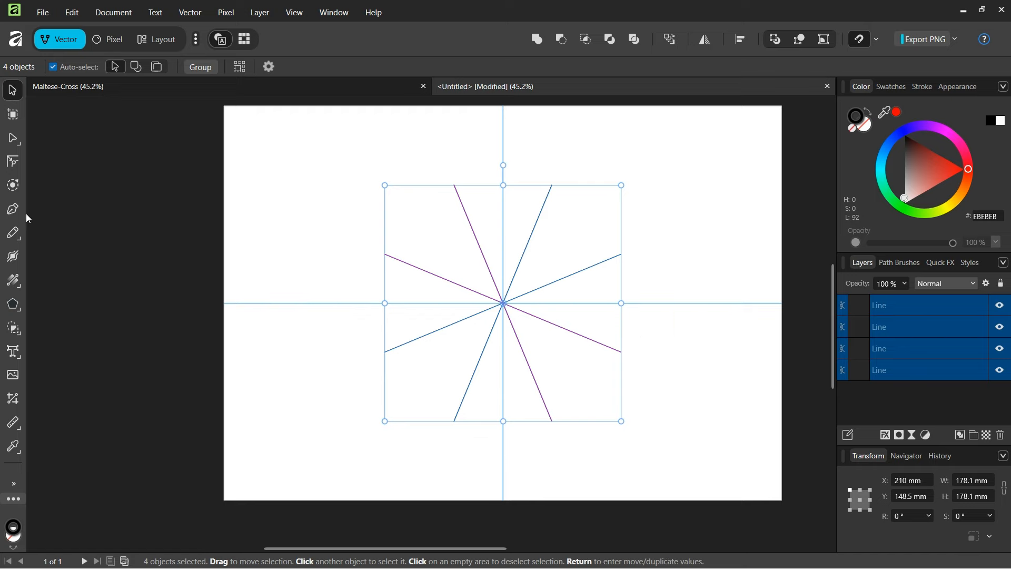
{"action": "left_click", "coordinate": [13, 209]}
Step: Join the upper-left and lower-right spoke tips with a line pivoting on the star's centre
{"action": "scroll", "coordinate": [638, 341], "scroll_direction": "up", "scroll_amount": 1}
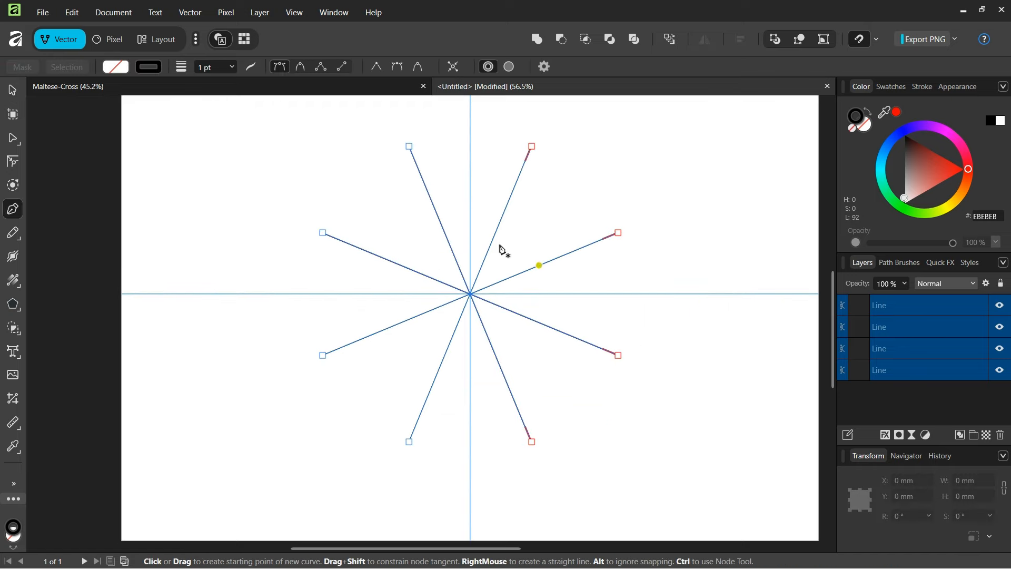
{"action": "left_click", "coordinate": [409, 147]}
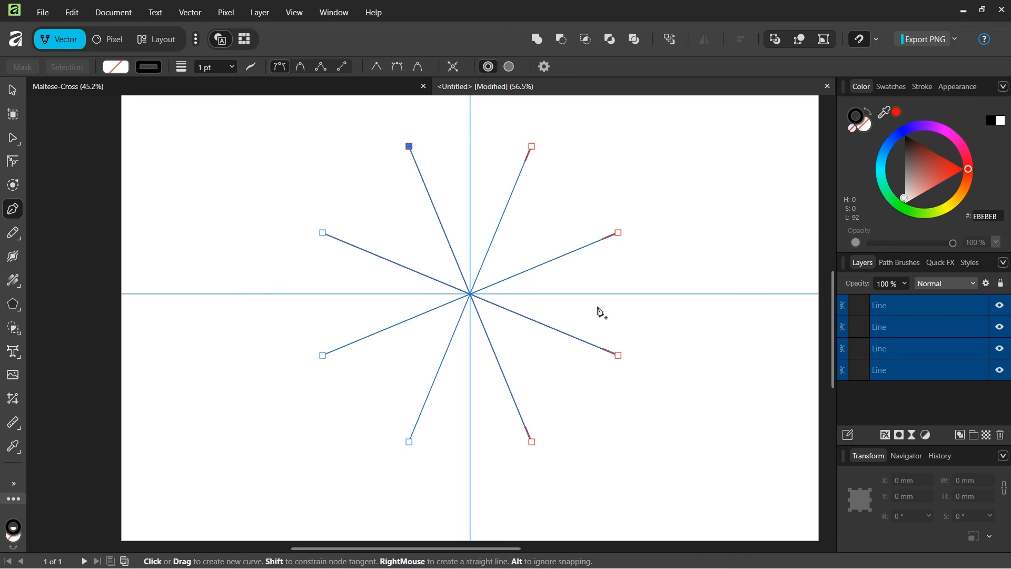
{"action": "left_click", "coordinate": [619, 356]}
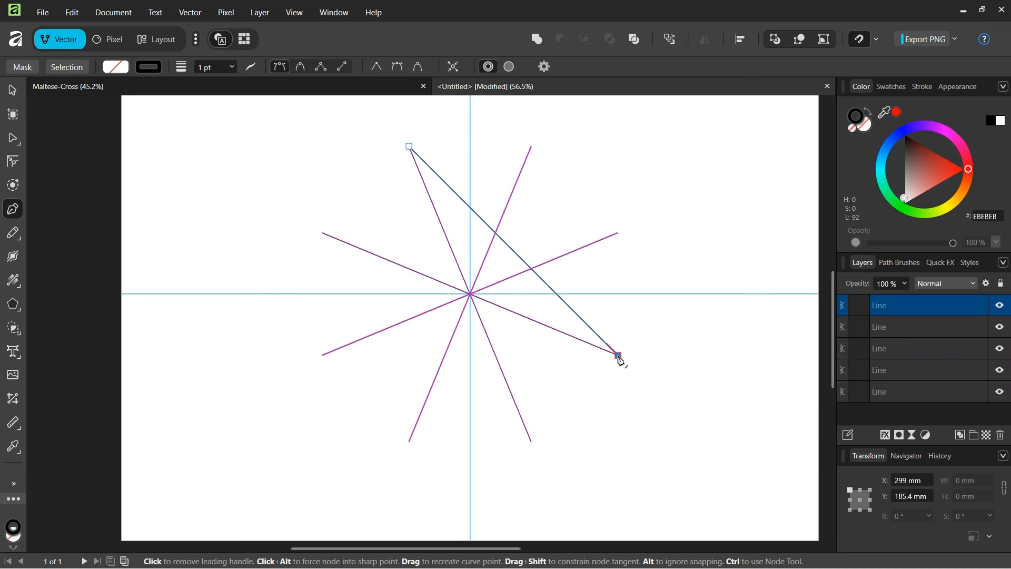
{"action": "left_click", "coordinate": [12, 90]}
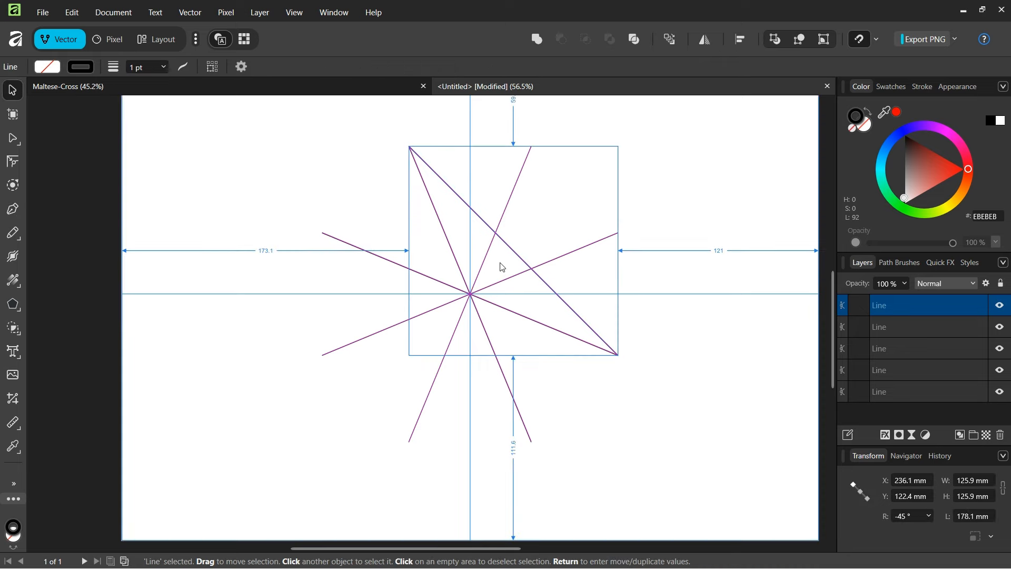
{"action": "left_click_drag", "start_coordinate": [514, 252], "coordinate": [469, 293]}
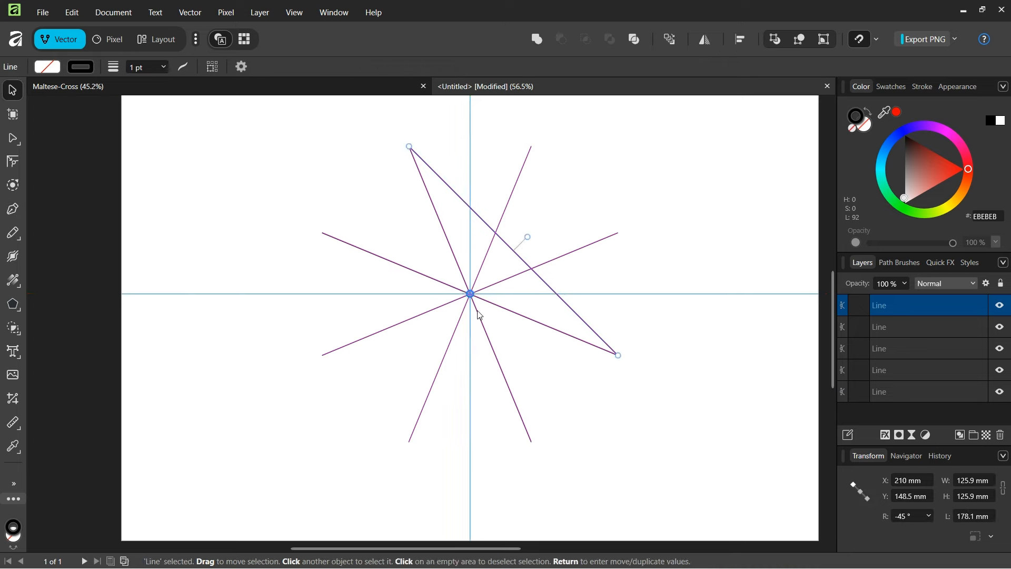
{"action": "scroll", "coordinate": [477, 311], "scroll_direction": "up", "scroll_amount": 1}
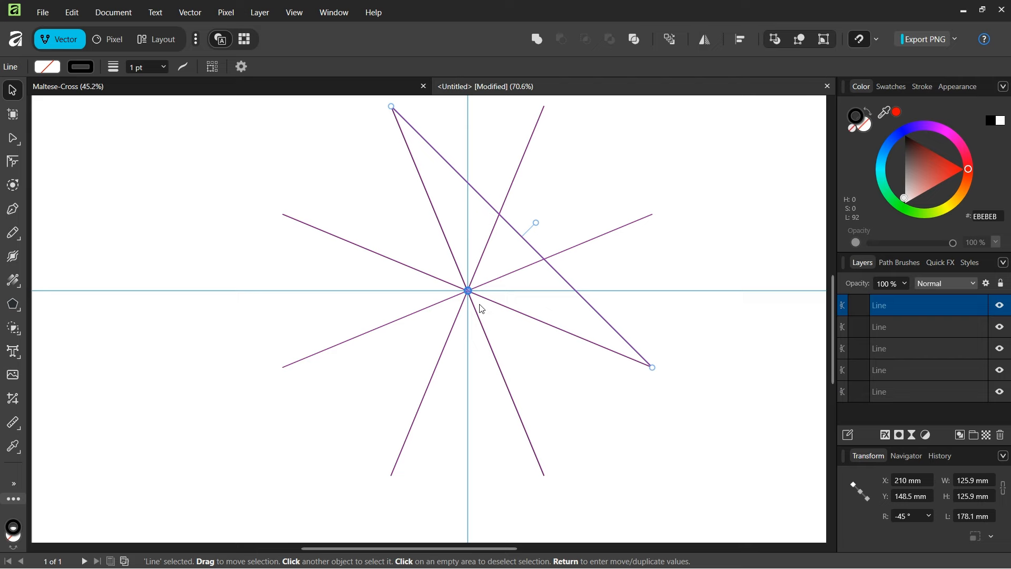
{"action": "key", "text": "Return"}
Step: Make three copies of the tip-to-tip line, each rotated a further 90°
{"action": "scroll", "coordinate": [481, 308], "scroll_direction": "down", "scroll_amount": 1}
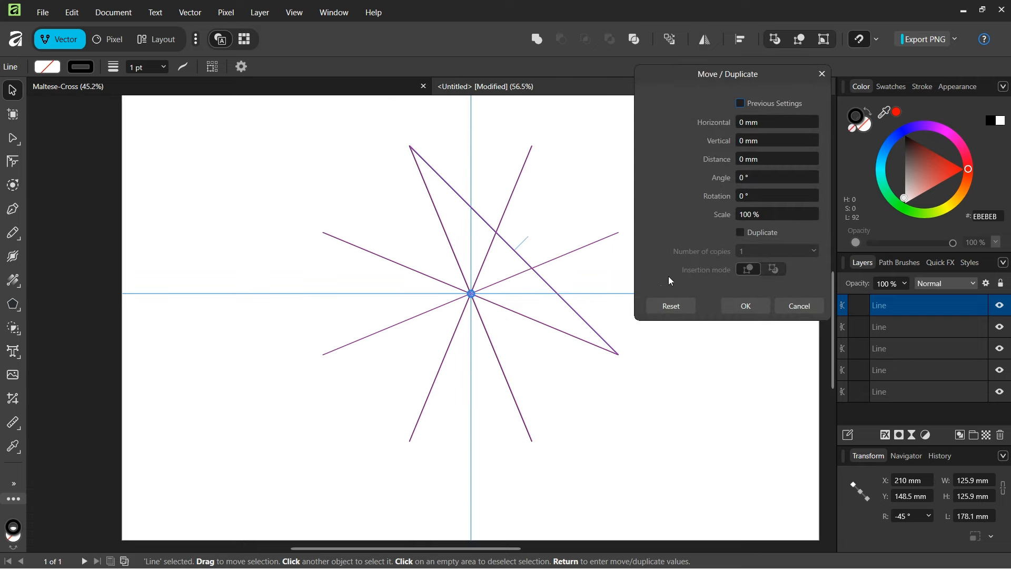
{"action": "left_click", "coordinate": [741, 235]}
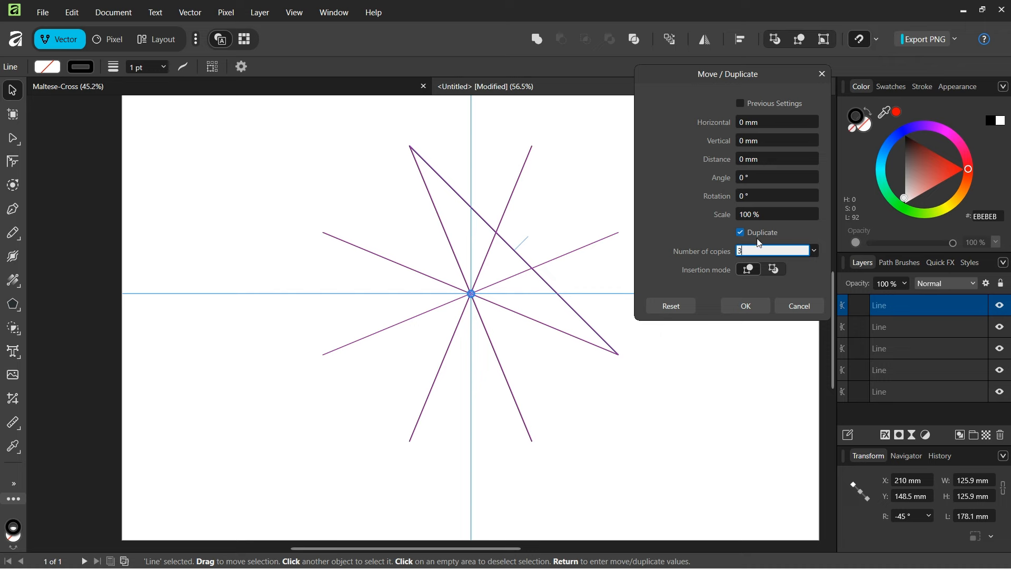
{"action": "left_click", "coordinate": [748, 195]}
{"action": "type", "text": "90"}
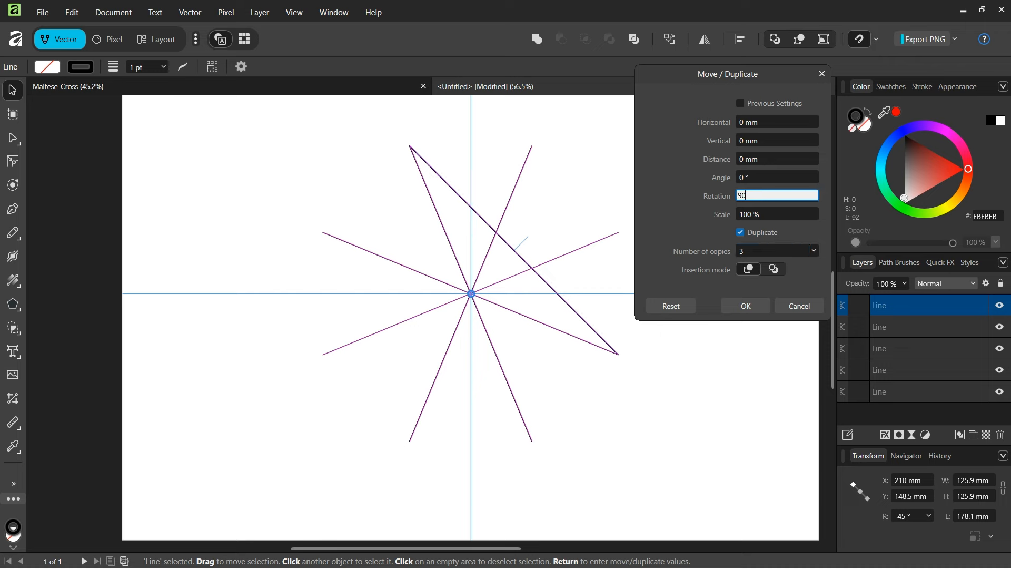
{"action": "key", "text": "Return"}
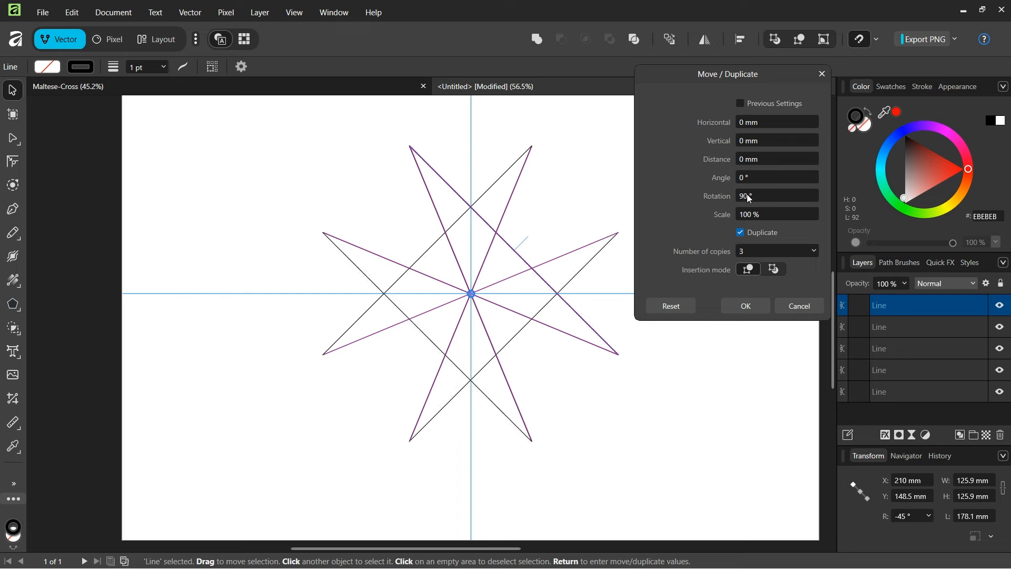
{"action": "left_click", "coordinate": [749, 306]}
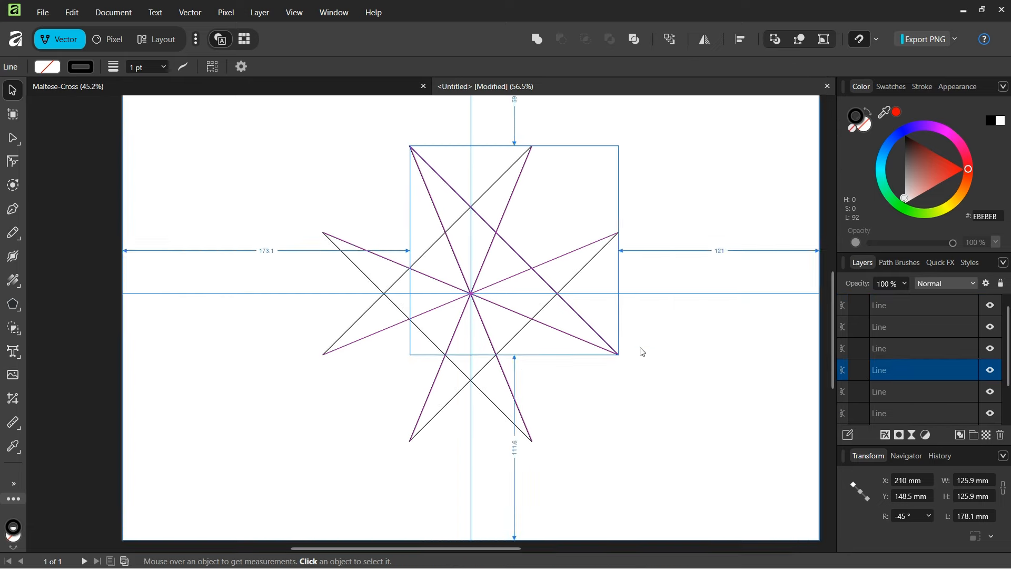
{"action": "scroll", "coordinate": [563, 389], "scroll_direction": "down", "scroll_amount": 1}
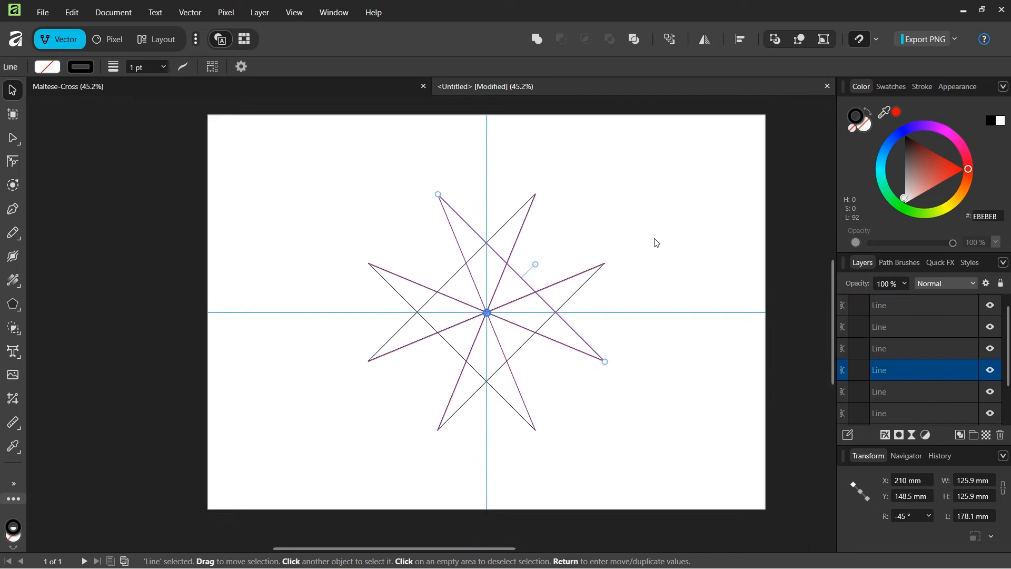
Step: Merge the paired areas of the top, left, right and bottom arms into four Poly Line shapes
{"action": "left_click", "coordinate": [665, 225]}
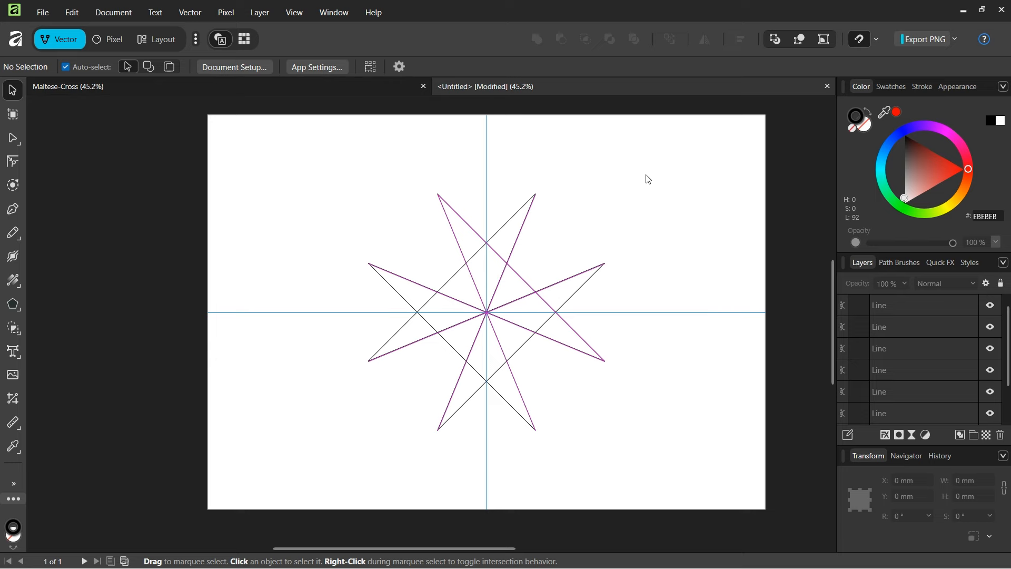
{"action": "left_click_drag", "start_coordinate": [730, 141], "coordinate": [339, 477]}
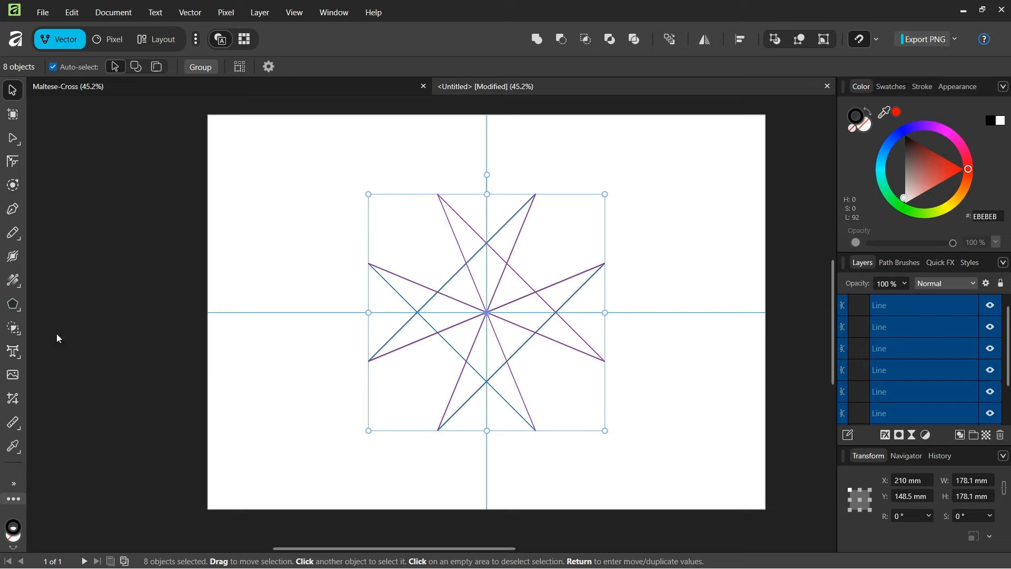
{"action": "left_click", "coordinate": [16, 329]}
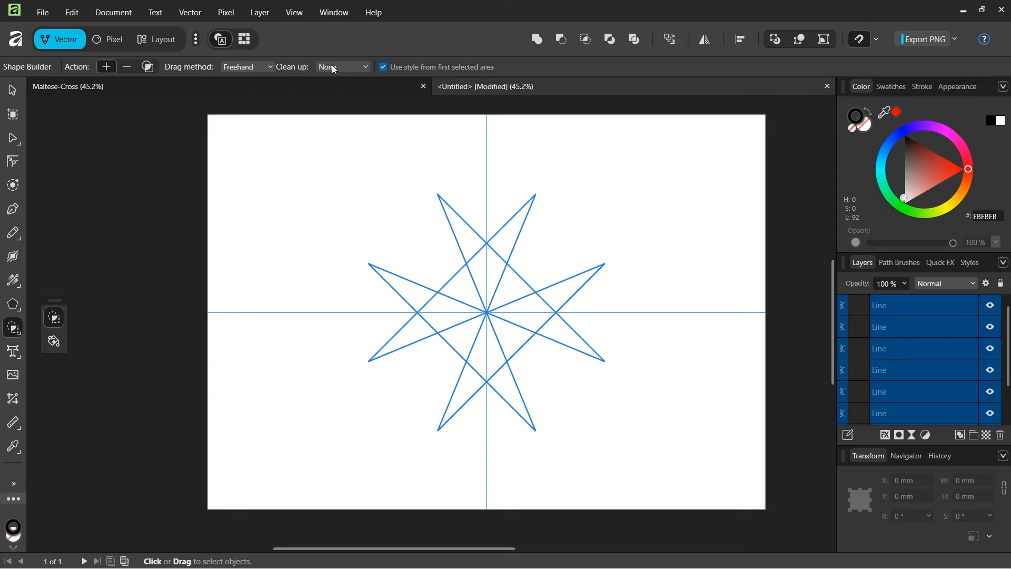
{"action": "scroll", "coordinate": [502, 355], "scroll_direction": "up", "scroll_amount": 1}
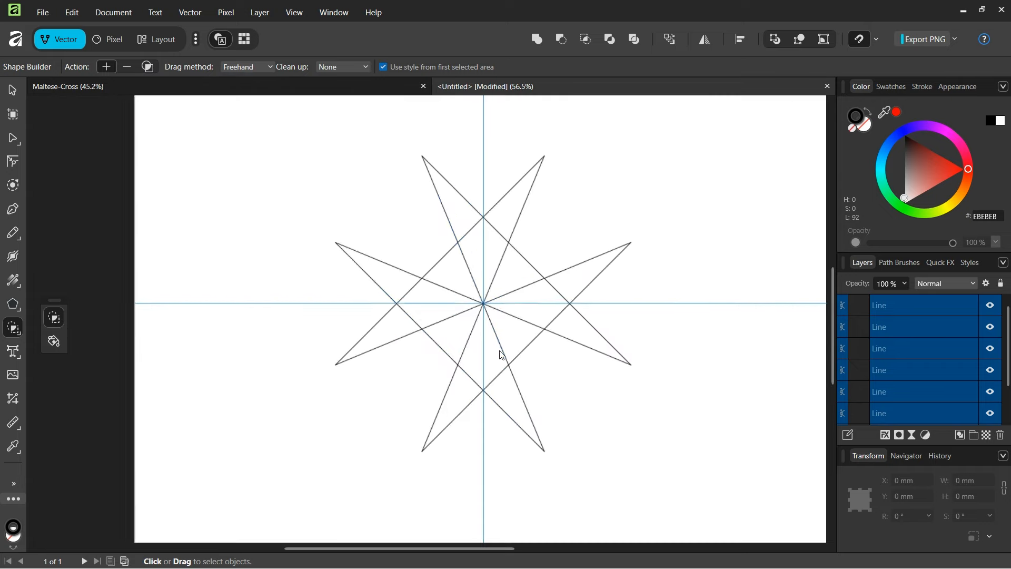
{"action": "scroll", "coordinate": [463, 222], "scroll_direction": "up", "scroll_amount": 1}
{"action": "left_click_drag", "start_coordinate": [461, 216], "coordinate": [488, 242]}
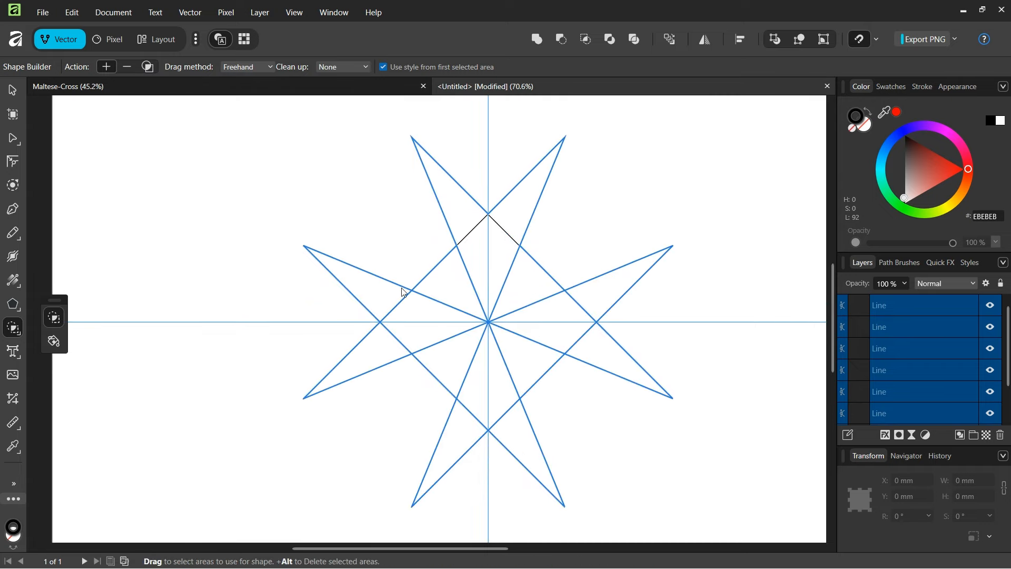
{"action": "left_click_drag", "start_coordinate": [367, 286], "coordinate": [408, 322]}
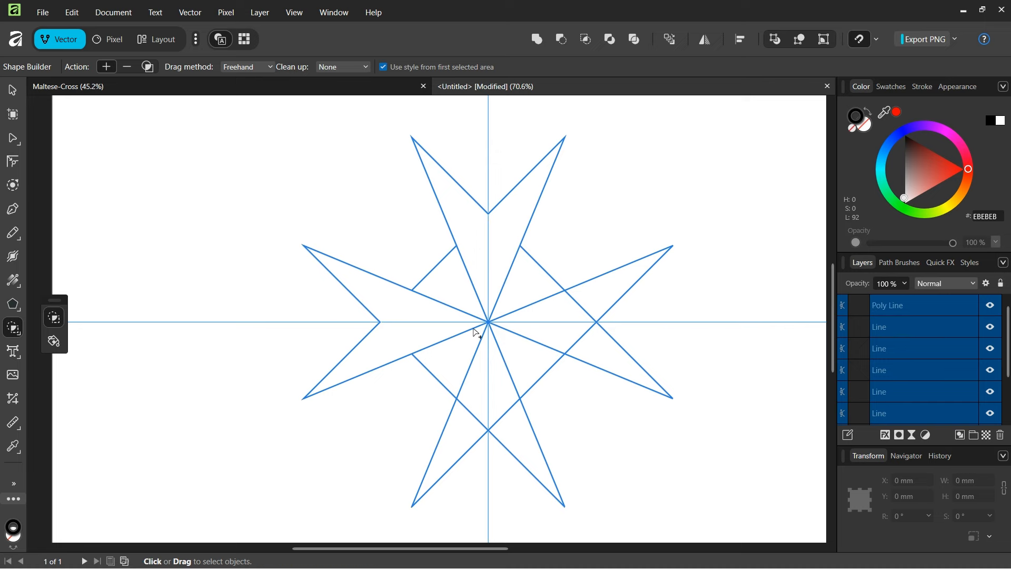
{"action": "mouse_move", "coordinate": [600, 287]}
{"action": "left_mouse_down"}
{"action": "mouse_move", "coordinate": [570, 323]}
{"action": "mouse_move", "coordinate": [593, 339]}
{"action": "left_mouse_up"}
{"action": "mouse_move", "coordinate": [463, 428]}
{"action": "left_mouse_down"}
{"action": "mouse_move", "coordinate": [481, 397]}
{"action": "mouse_move", "coordinate": [503, 422]}
{"action": "left_mouse_up"}
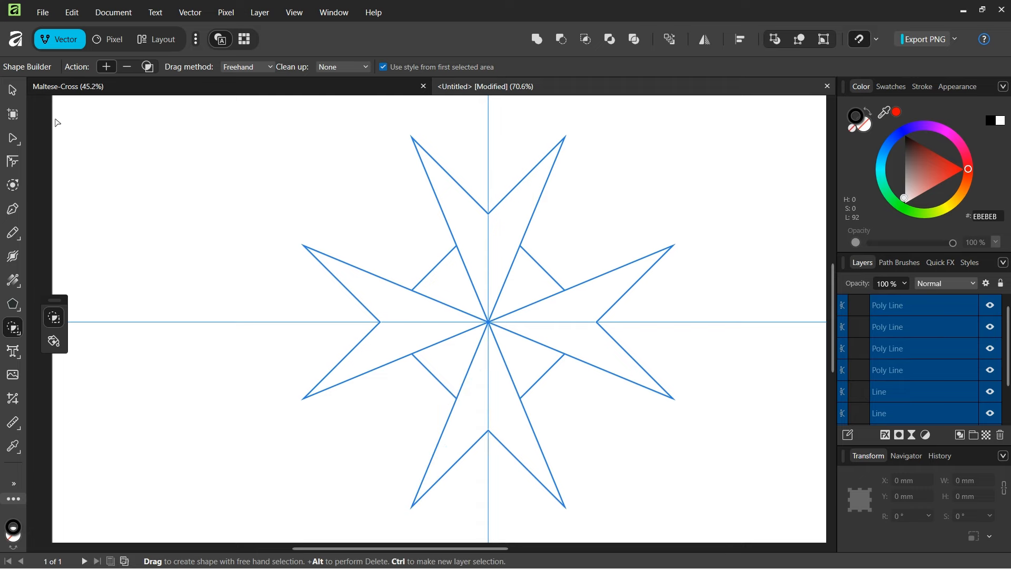
{"action": "left_click", "coordinate": [12, 93]}
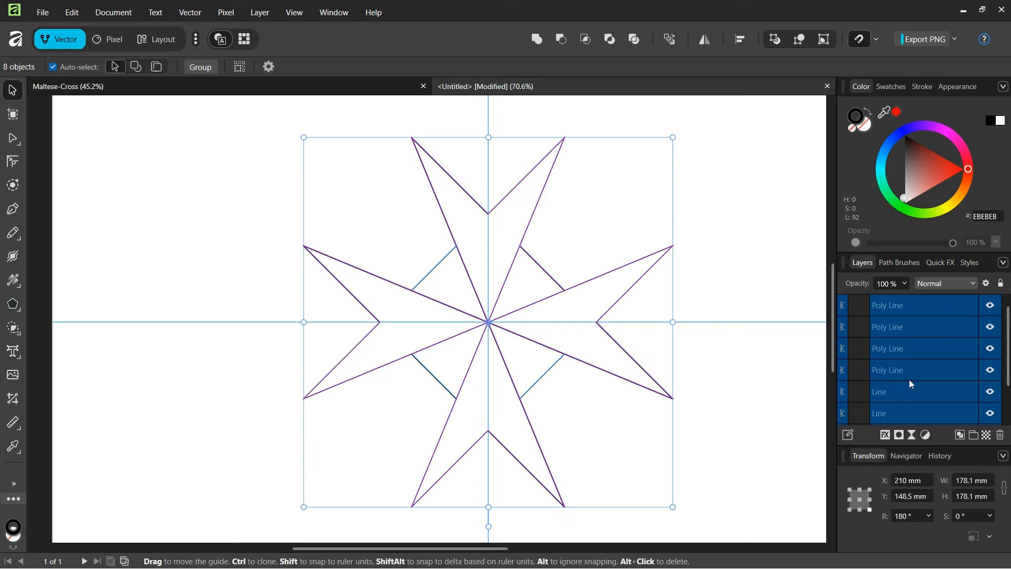
Step: Select the four leftover construction Line layers and delete them
{"action": "left_click", "coordinate": [893, 392]}
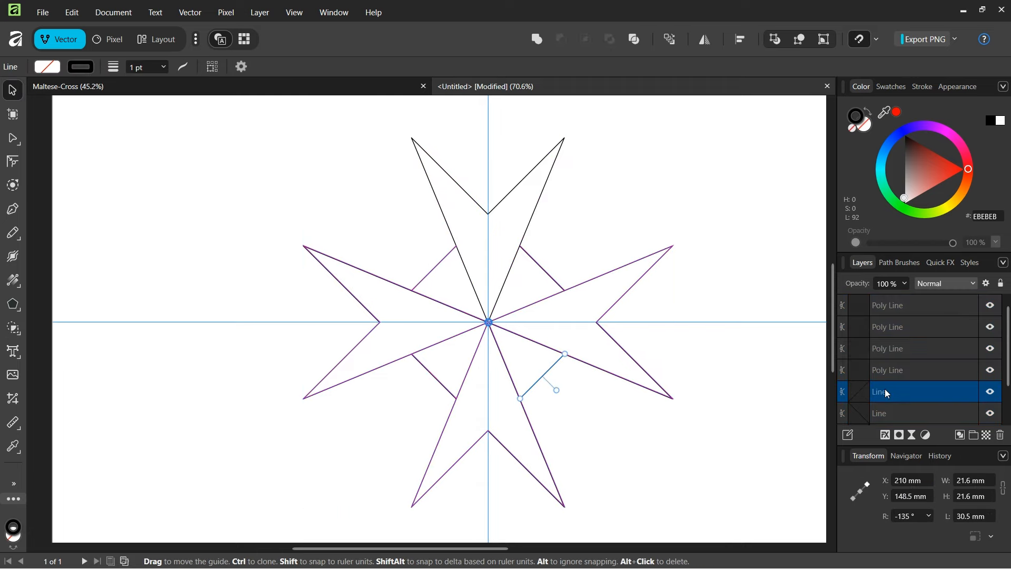
{"action": "scroll", "coordinate": [885, 389], "scroll_direction": "down", "scroll_amount": 2}
{"action": "left_click", "coordinate": [886, 413], "text": "shift"}
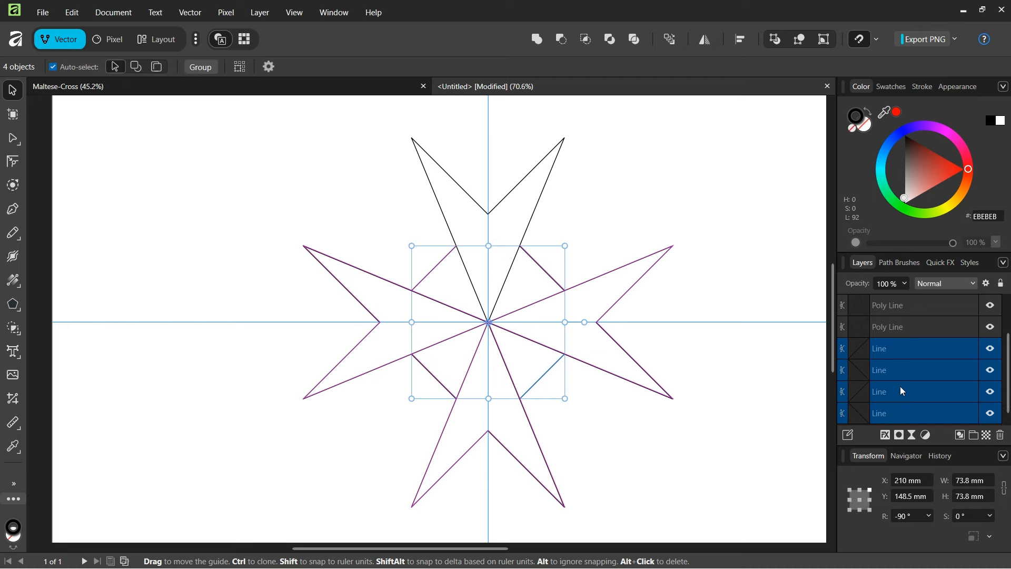
{"action": "key", "text": "Delete"}
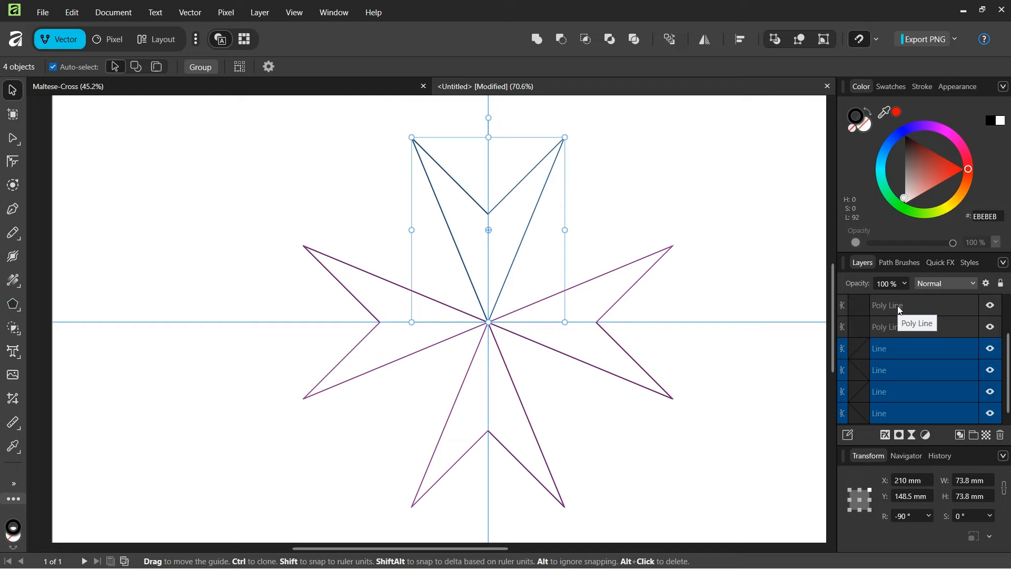
Step: Clear the selection, then marquee-select all four arrowhead shapes
{"action": "left_click", "coordinate": [774, 208]}
{"action": "scroll", "coordinate": [774, 207], "scroll_direction": "down", "scroll_amount": 2}
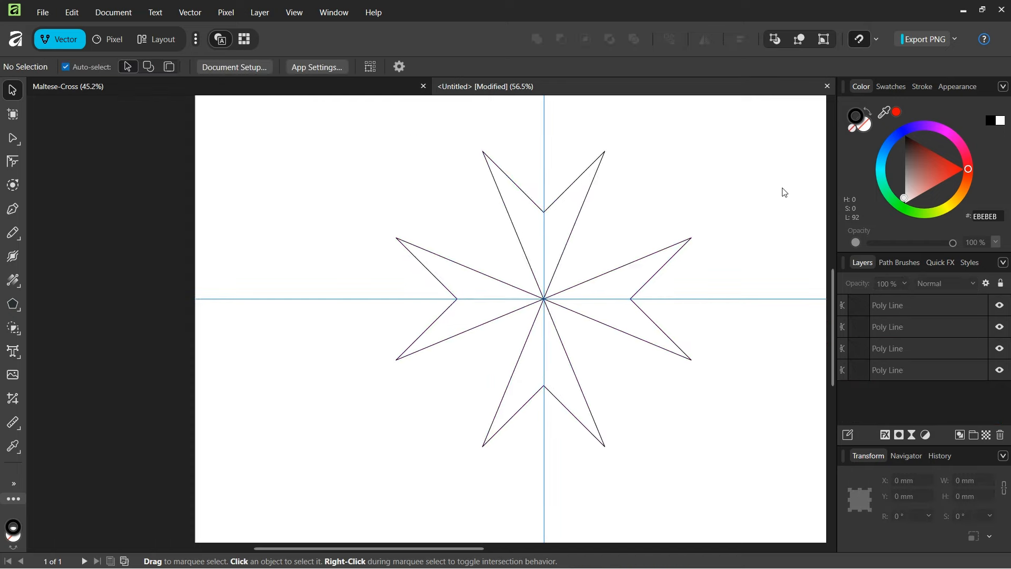
{"action": "left_click_drag", "start_coordinate": [786, 141], "coordinate": [362, 469]}
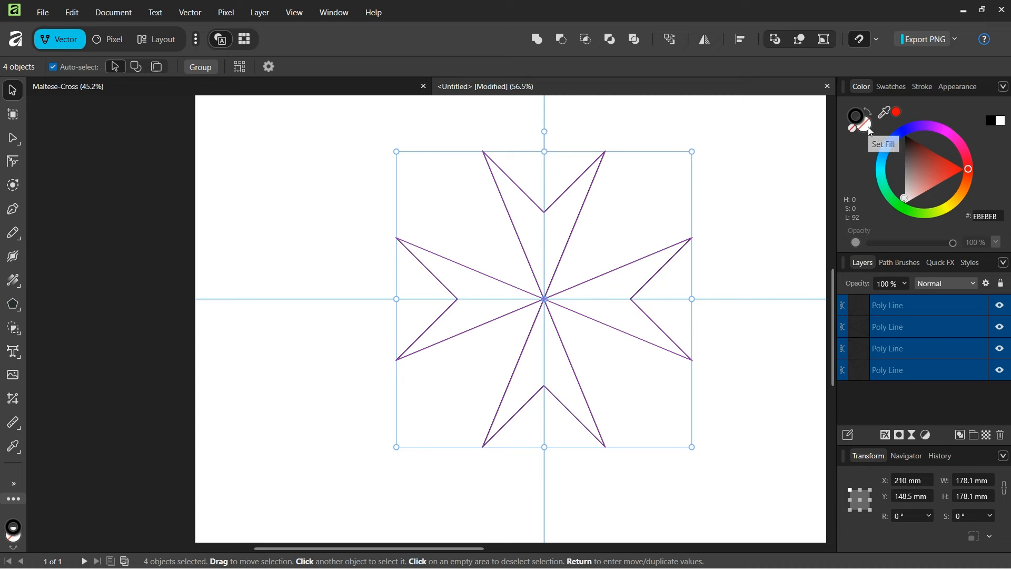
Step: Fill the four arrowheads with dark red and remove their outlines
{"action": "left_click_drag", "start_coordinate": [935, 166], "coordinate": [940, 153]}
{"action": "left_click", "coordinate": [855, 116]}
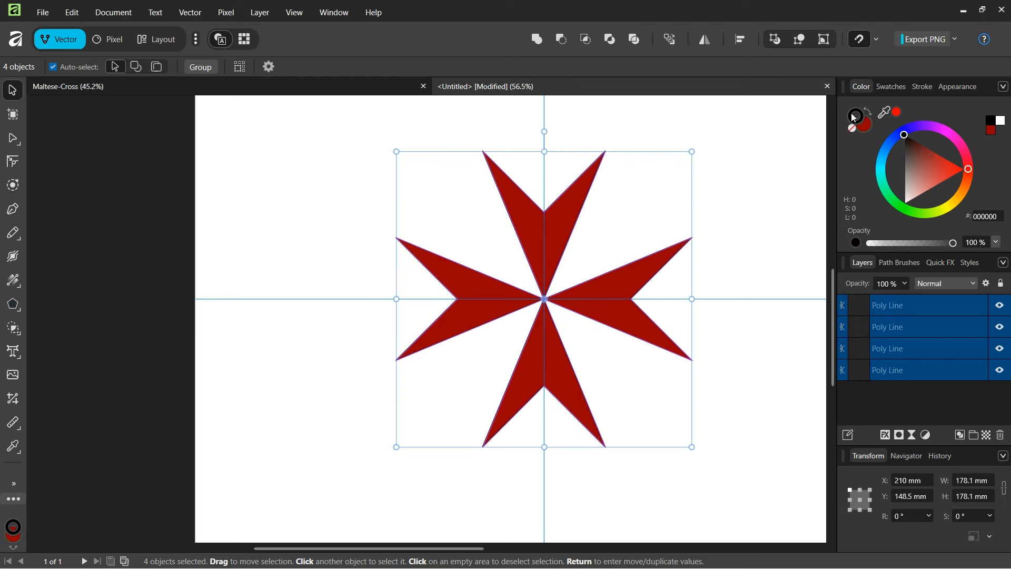
{"action": "left_click", "coordinate": [853, 129]}
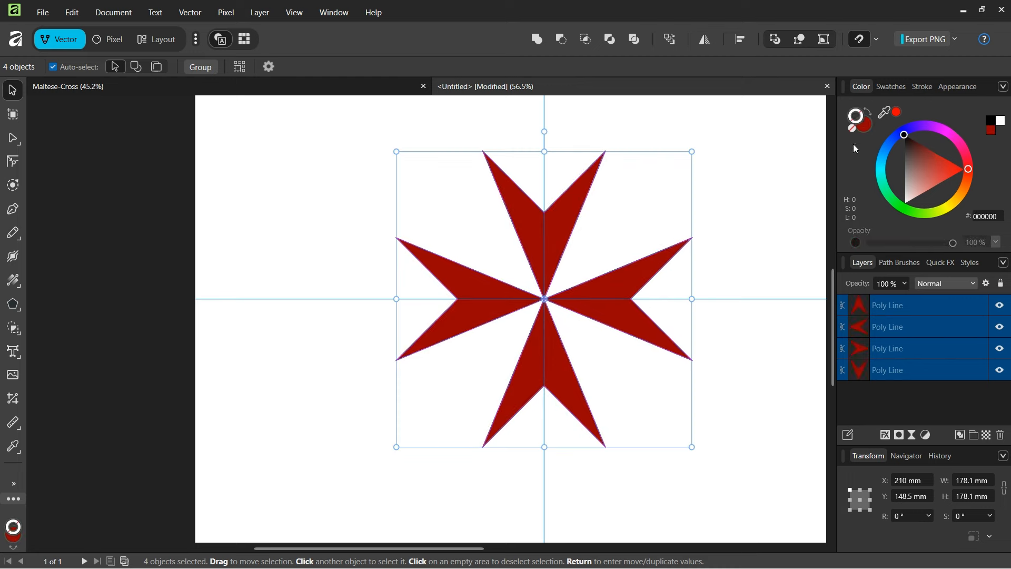
Step: Brighten the red fill to #B00000 and deselect the finished cross
{"action": "left_click", "coordinate": [867, 128]}
{"action": "left_click", "coordinate": [945, 158]}
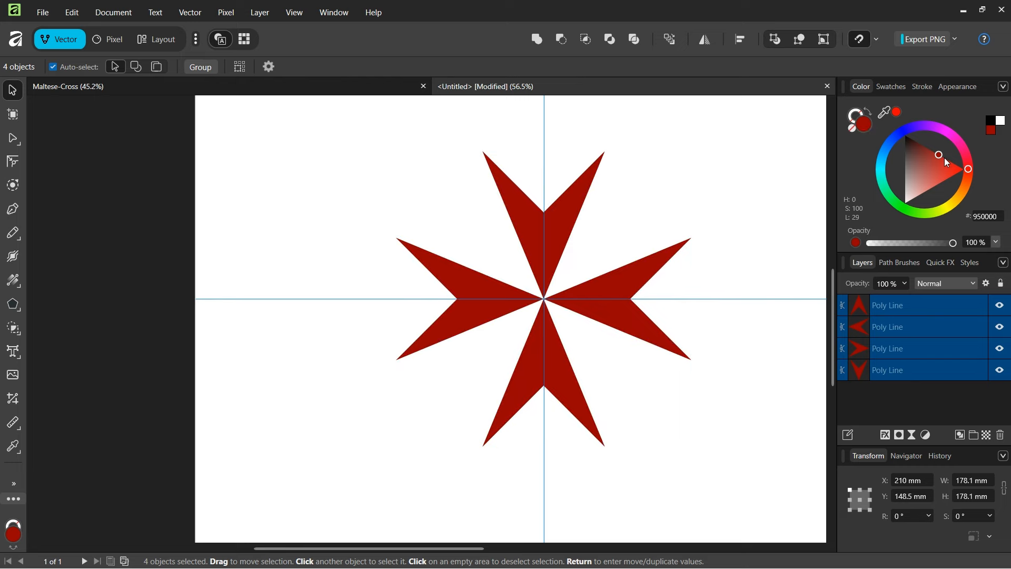
{"action": "left_click", "coordinate": [946, 157]}
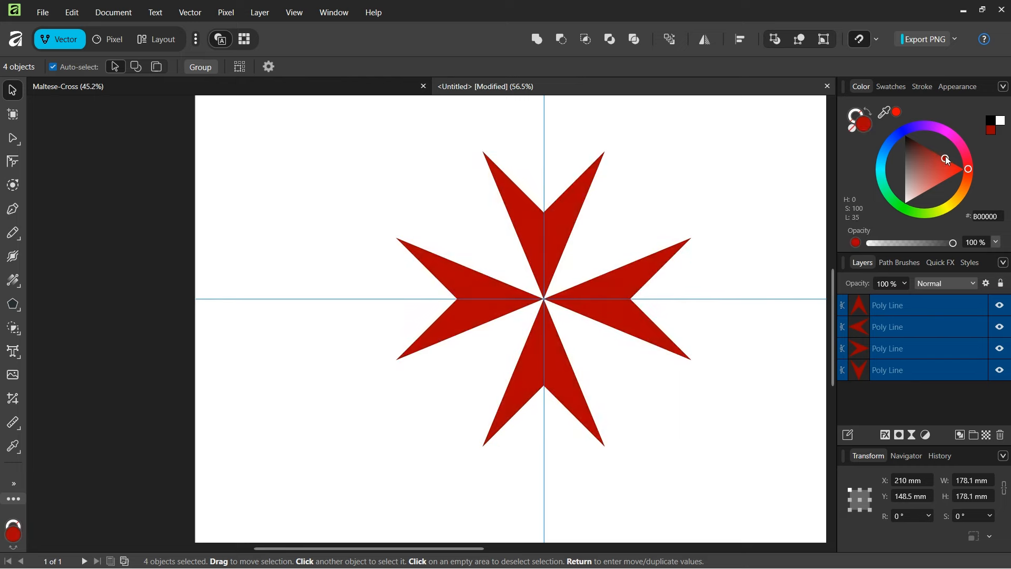
{"action": "left_click", "coordinate": [721, 240]}
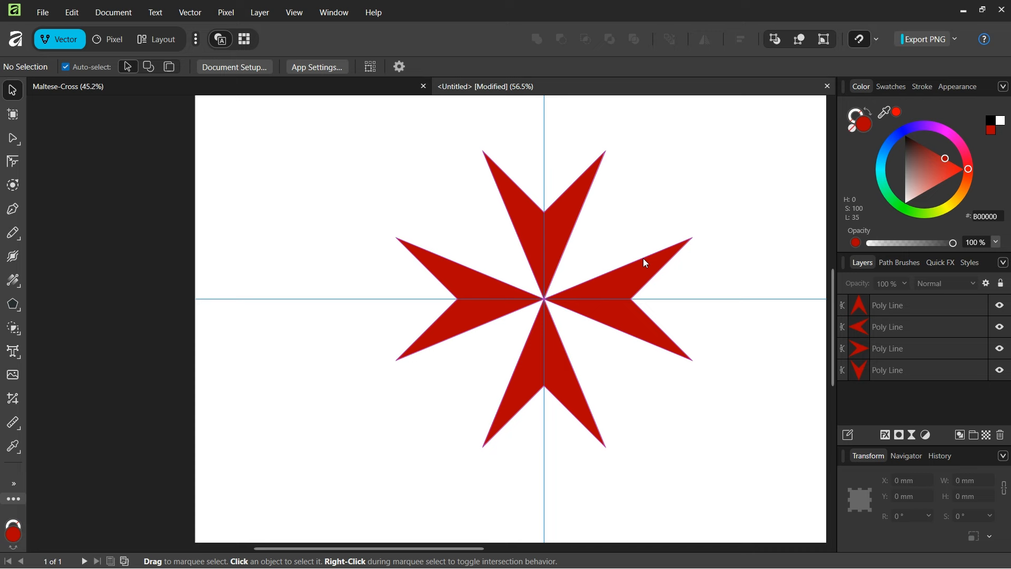